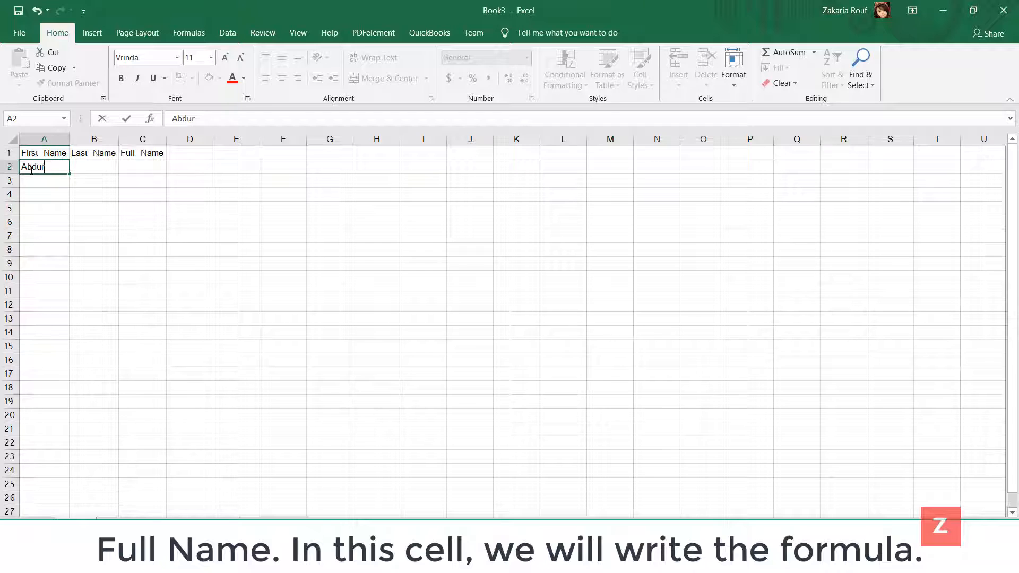
# Step: Enter the first person's last name in B2, completing the first name entry in the list
pyautogui.press('Tab')
pyautogui.write('Raheem')
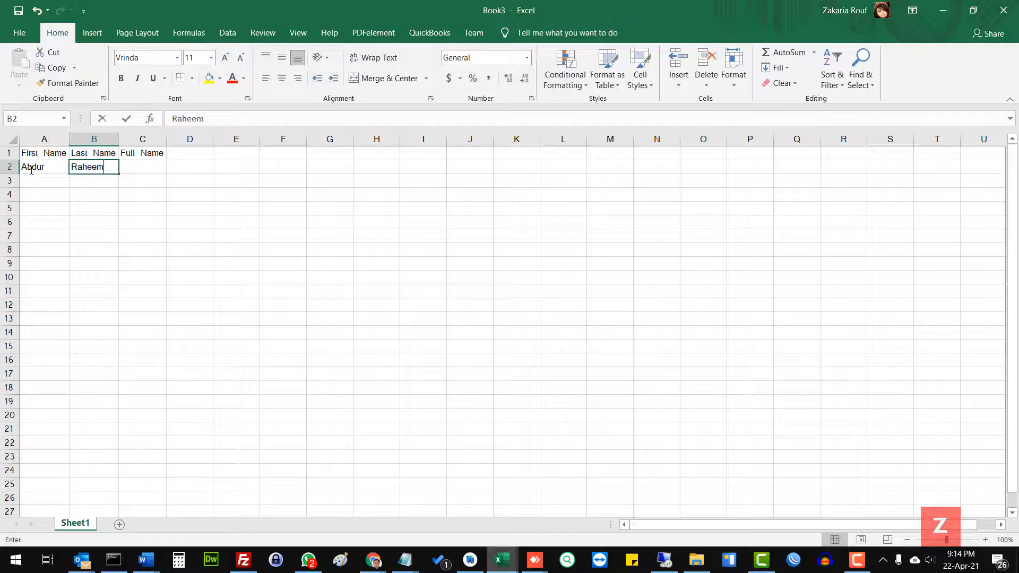
pyautogui.press('Tab')
pyautogui.press('Return')
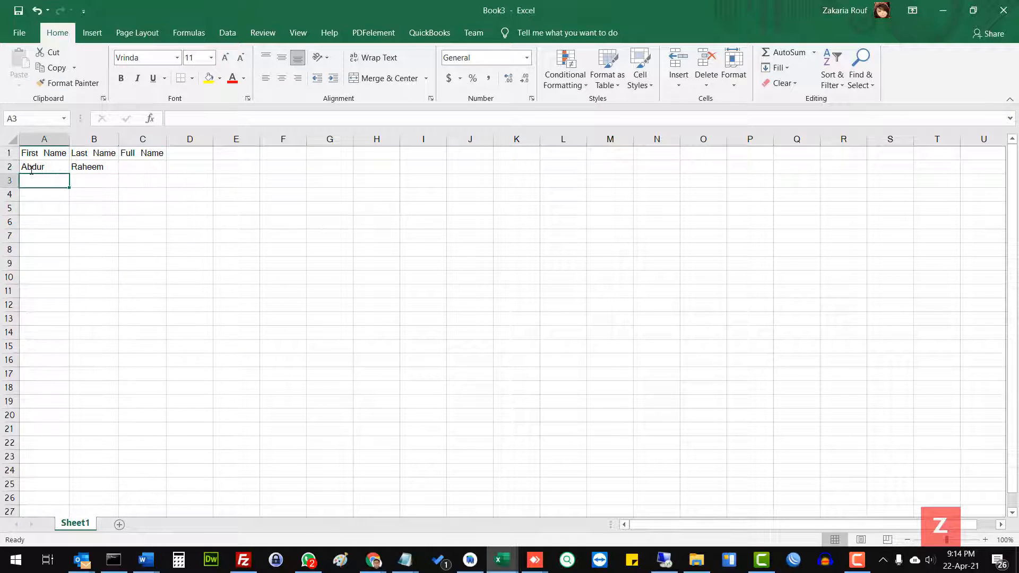
# Step: Enter the second person's first name in A3 and last name in B3
pyautogui.write('Abdu')
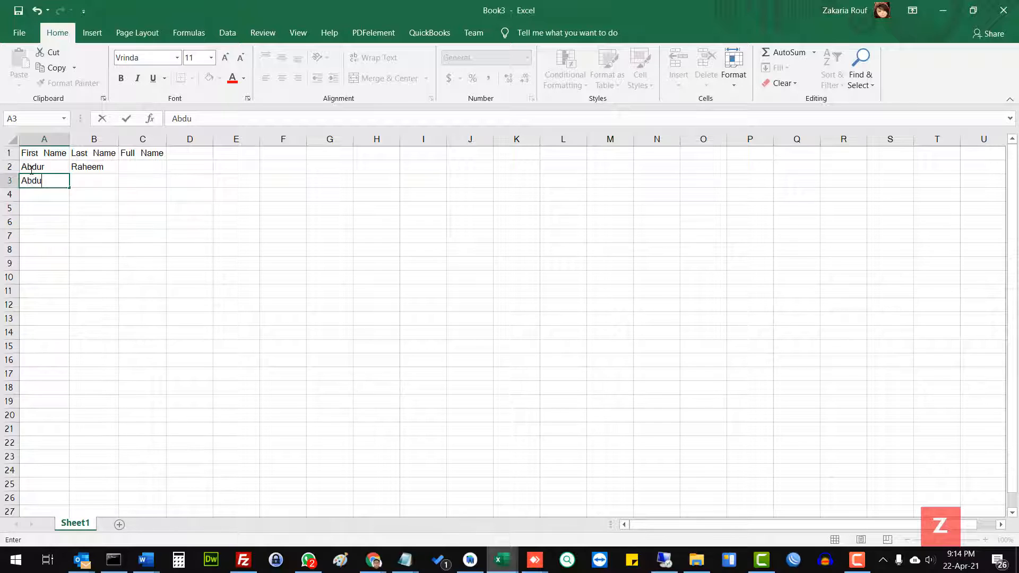
pyautogui.write('r Qa')
pyautogui.press('BackSpace')
pyautogui.press('BackSpace')
pyautogui.press('BackSpace')
pyautogui.press('BackSpace')
pyautogui.press('Tab')
pyautogui.write('Q')
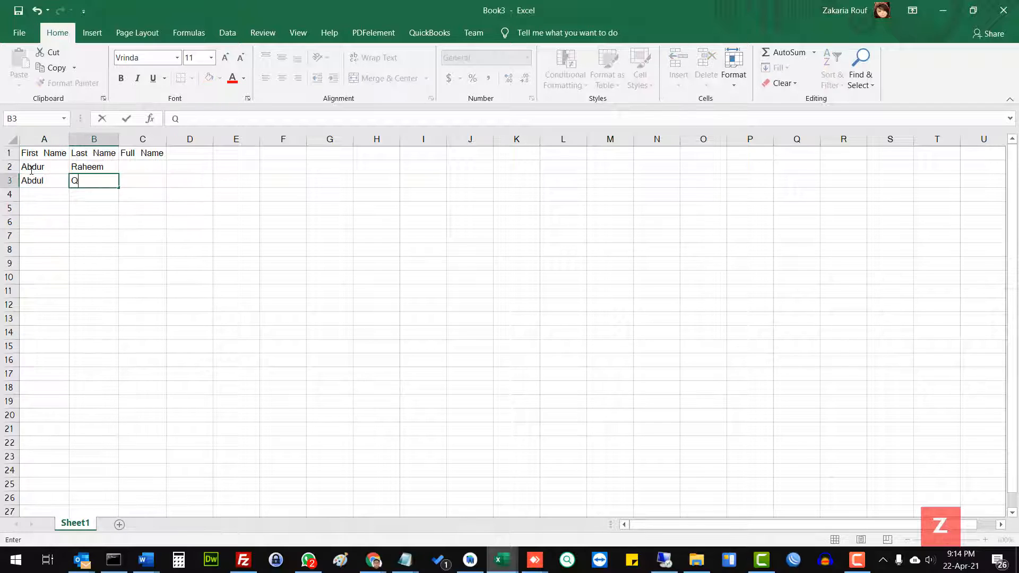
pyautogui.write('ader')
pyautogui.press('Tab')
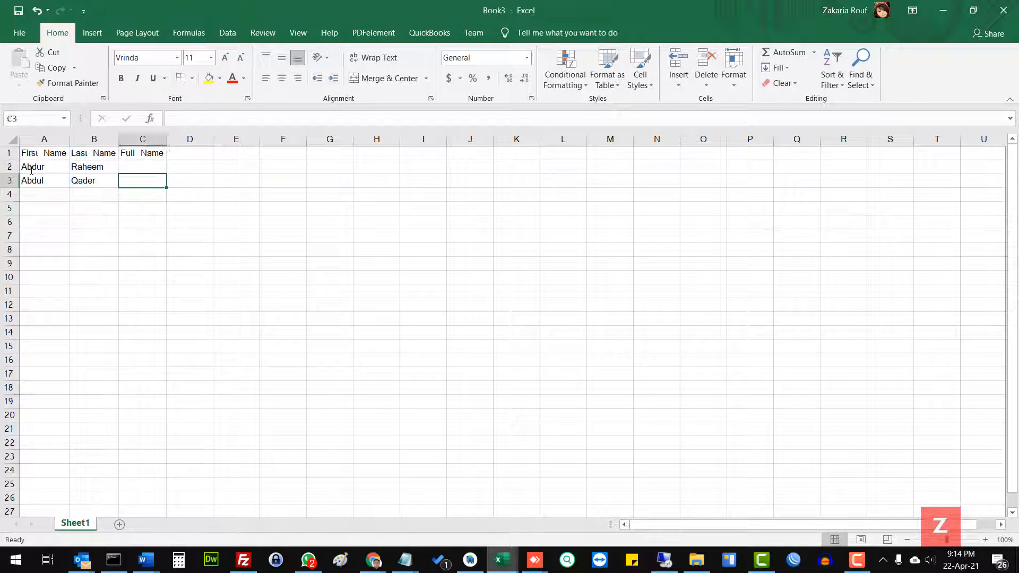
# Step: Enter the third person's first name in A4 and last name in B4
pyautogui.press('Tab')
pyautogui.press('Down')
pyautogui.press('Left')
pyautogui.press('Left')
pyautogui.press('Left')
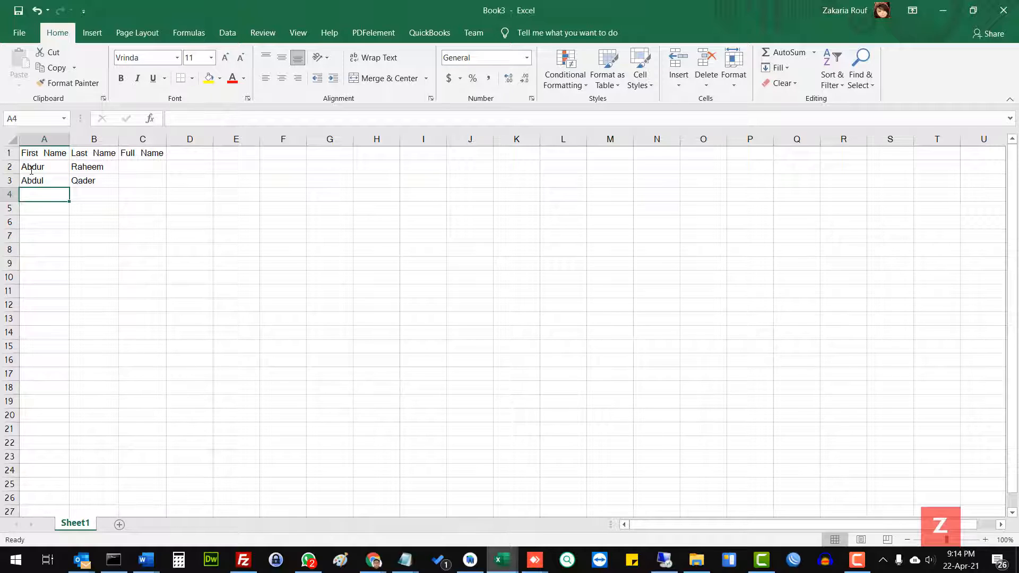
pyautogui.write('Thomas')
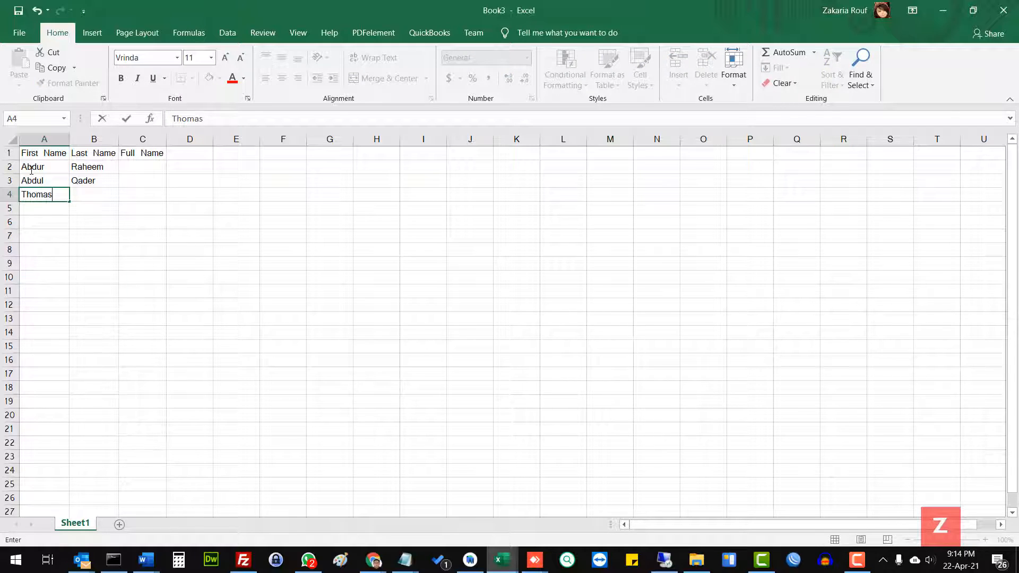
pyautogui.press('Tab')
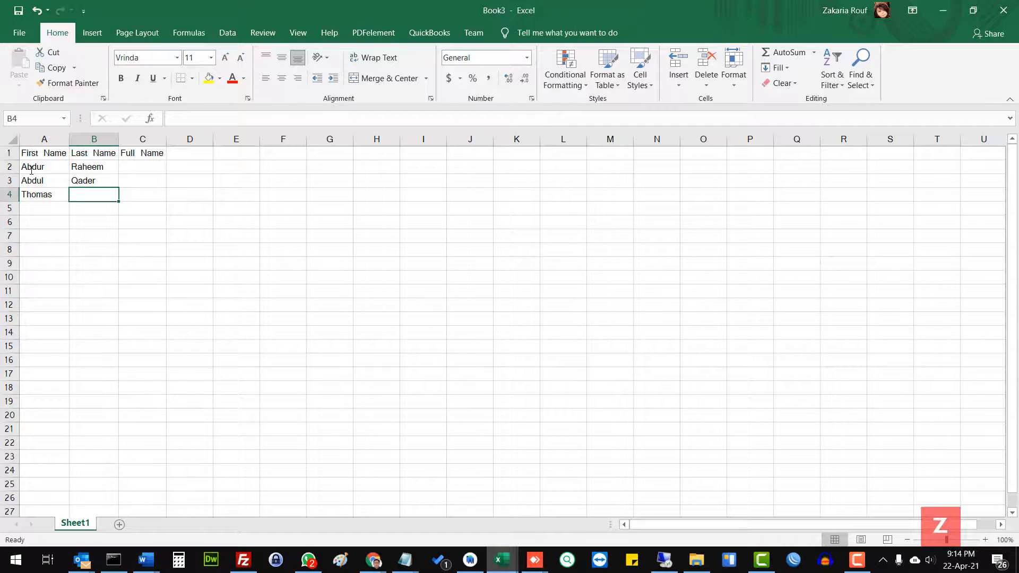
pyautogui.write('Tony')
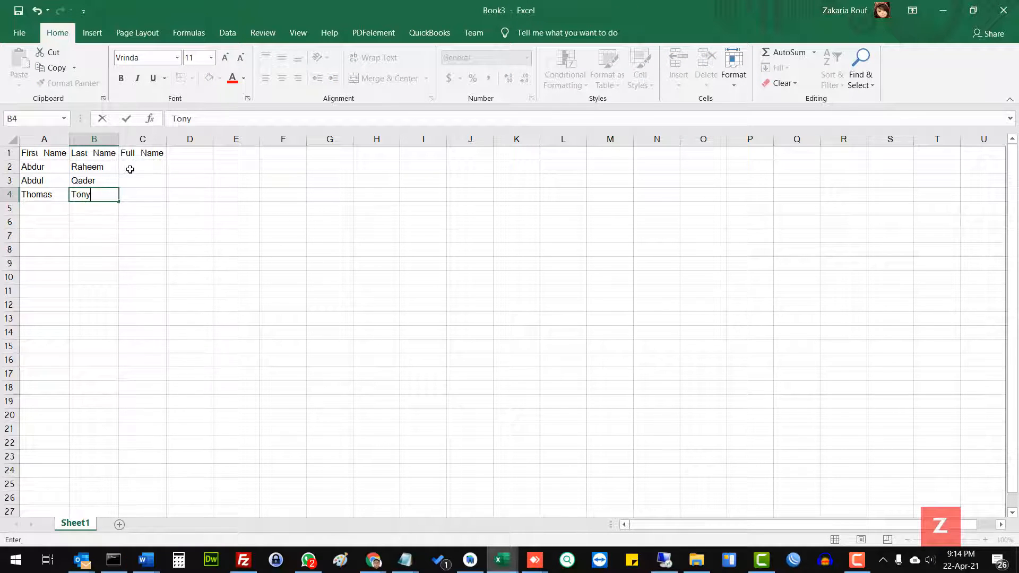
# Step: Join the first and last names in C2 with the formula =CONCATENATE(A2,B2)
pyautogui.click(130, 169)
pyautogui.write('=')
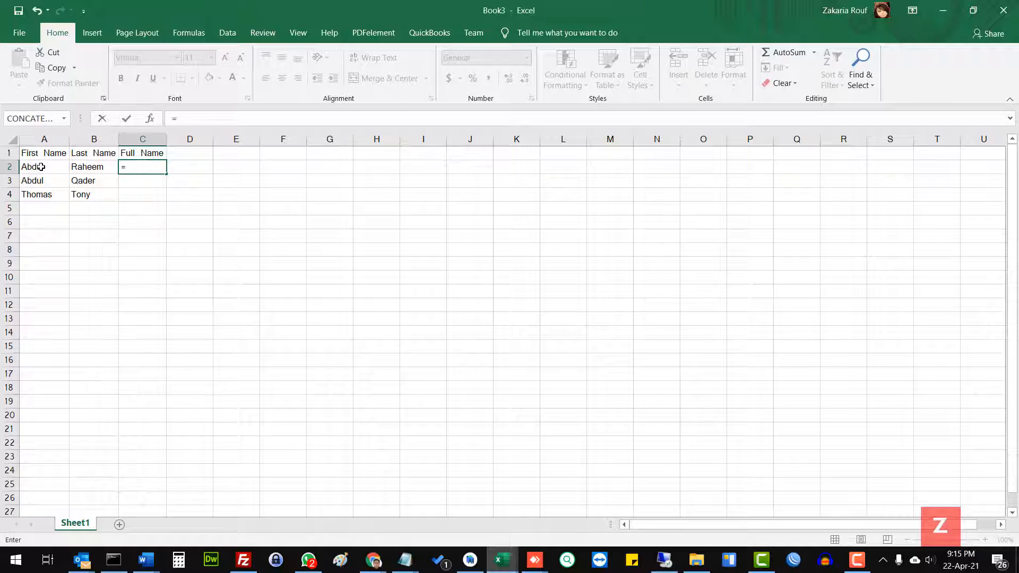
pyautogui.write('c')
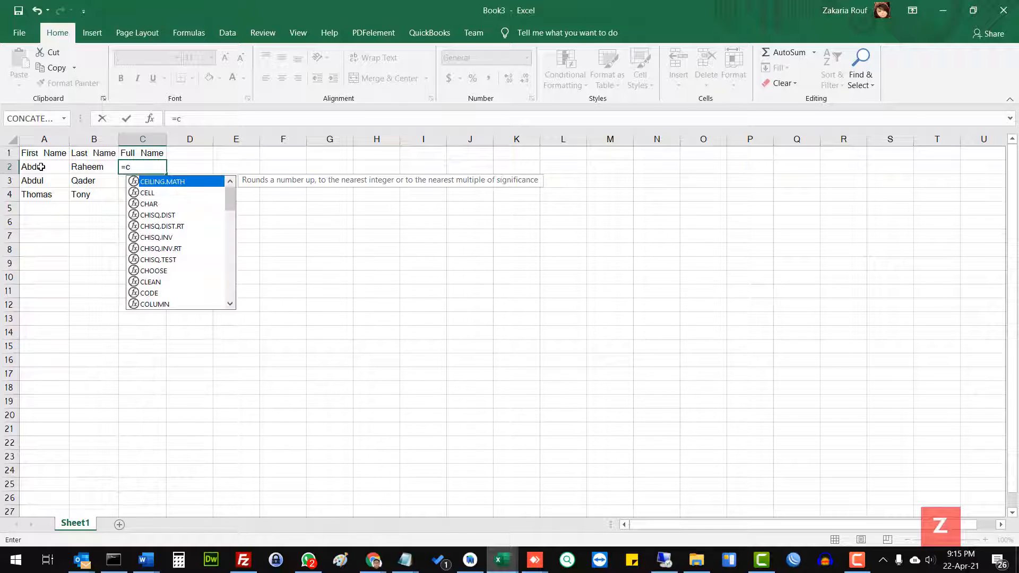
pyautogui.write('on')
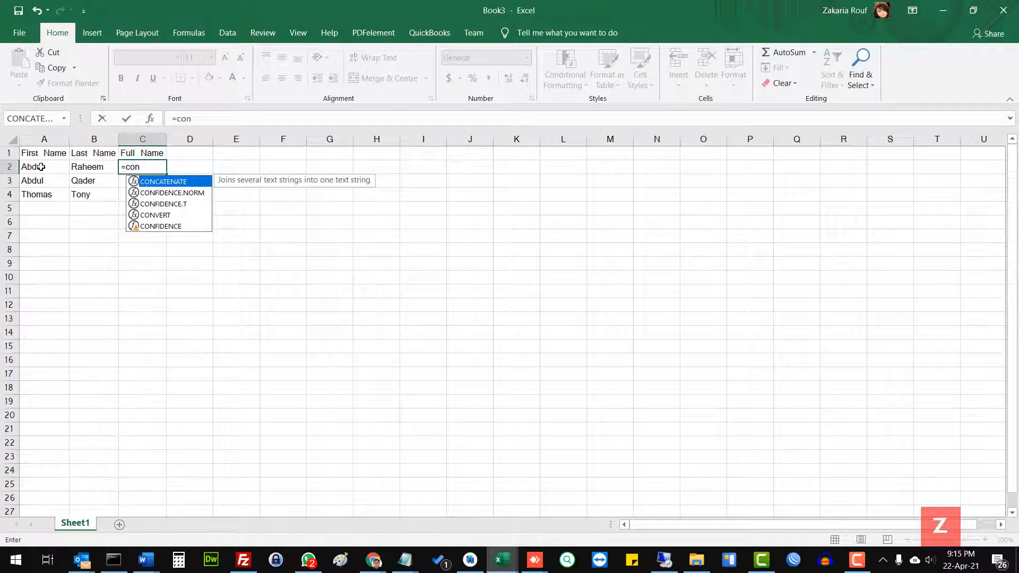
pyautogui.press('Tab')
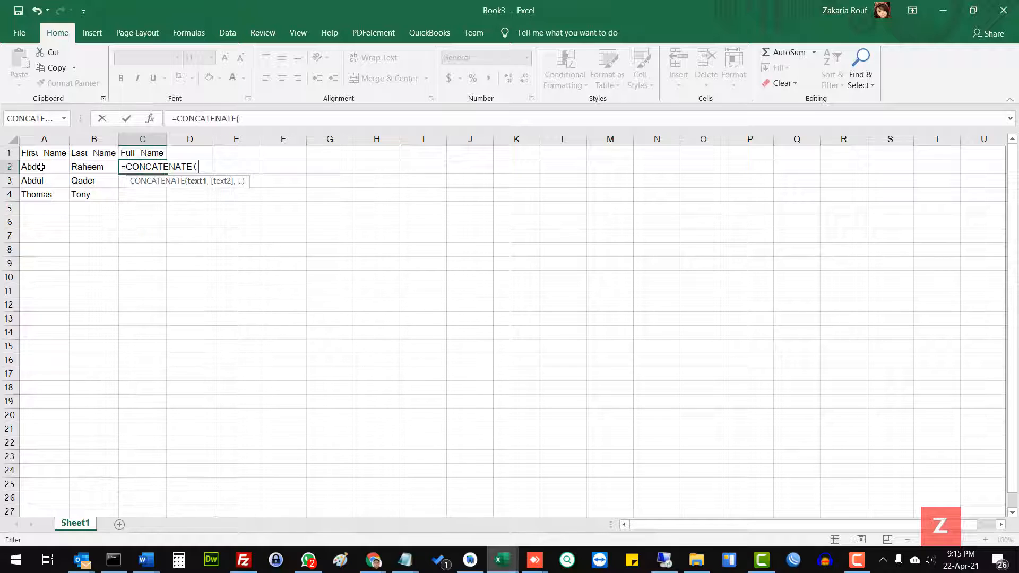
pyautogui.click(40, 167)
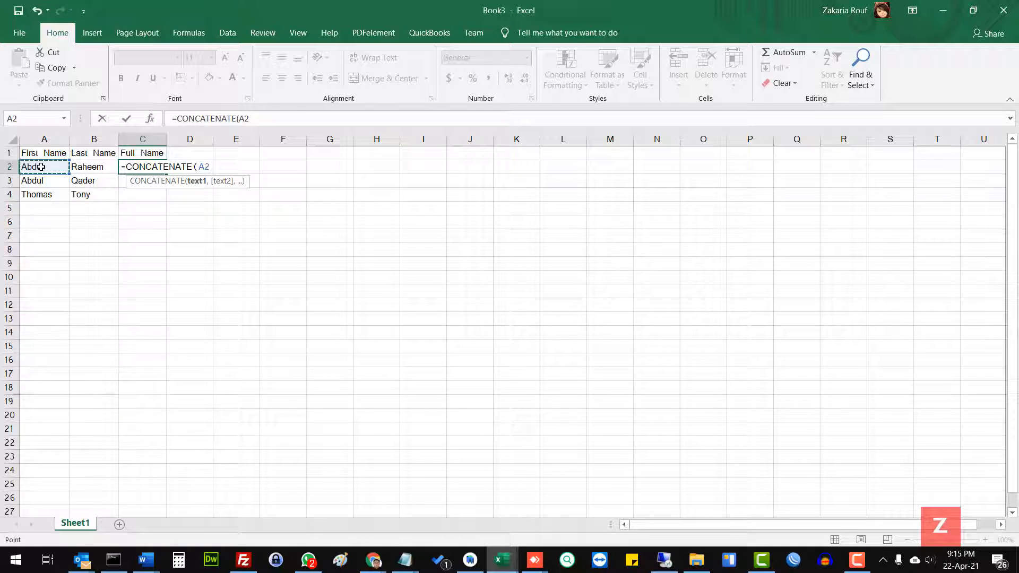
pyautogui.write(',')
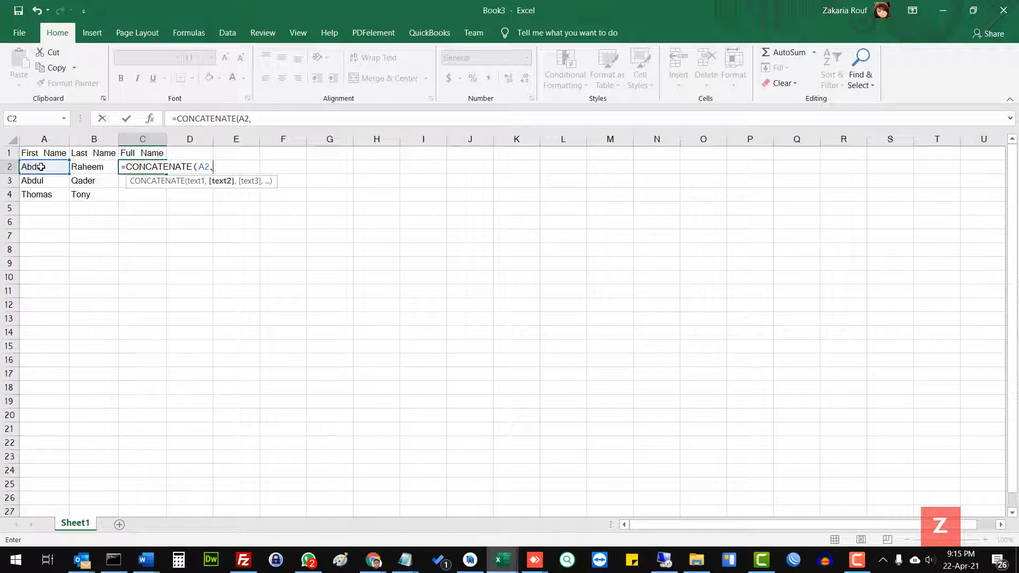
pyautogui.click(96, 167)
pyautogui.press('Return')
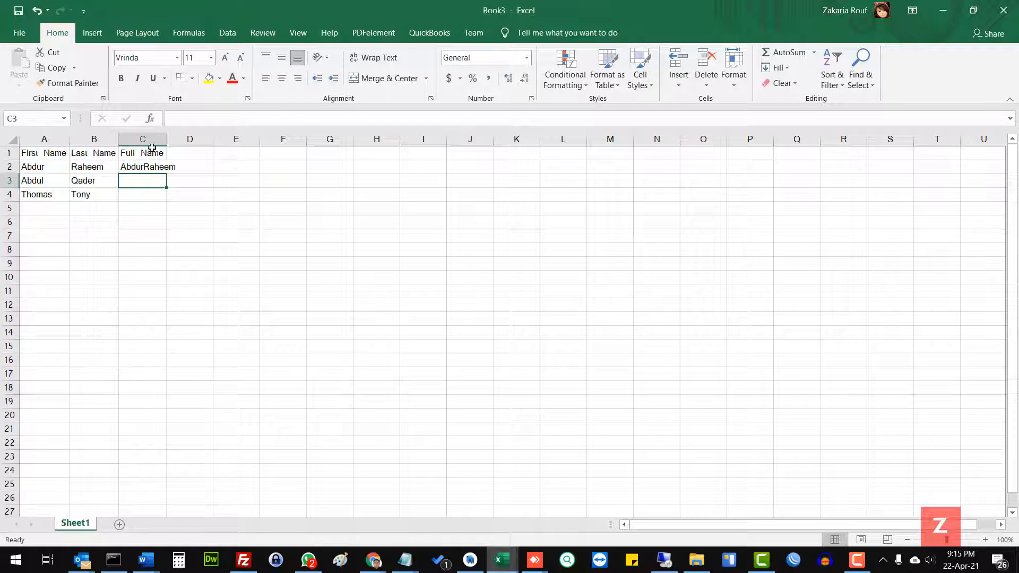
# Step: Widen the Full Name column C to about twice its width so the joined names fit
pyautogui.moveTo(181, 139); pyautogui.dragTo(218, 139)
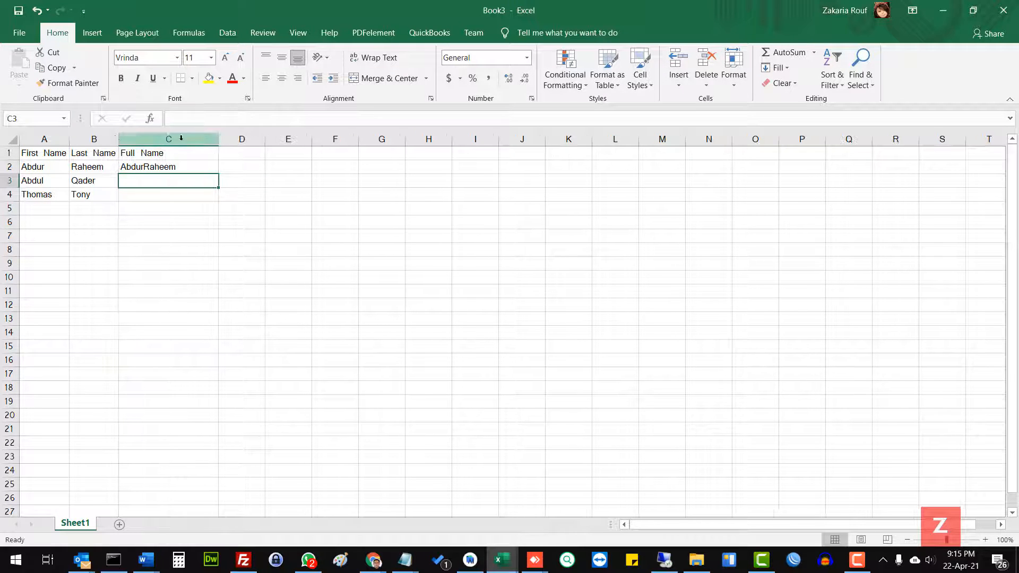
pyautogui.click(11, 139)
pyautogui.click(52, 166)
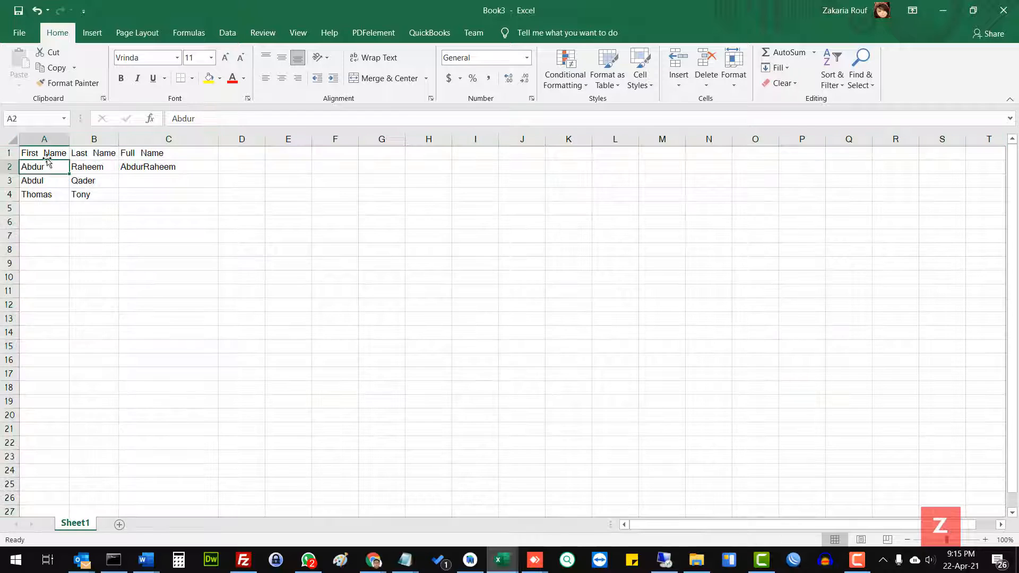
# Step: Add a space separator to the formula in C2, making it =CONCATENATE(A2," ",B2)
pyautogui.click(985, 540)
pyautogui.click(985, 539)
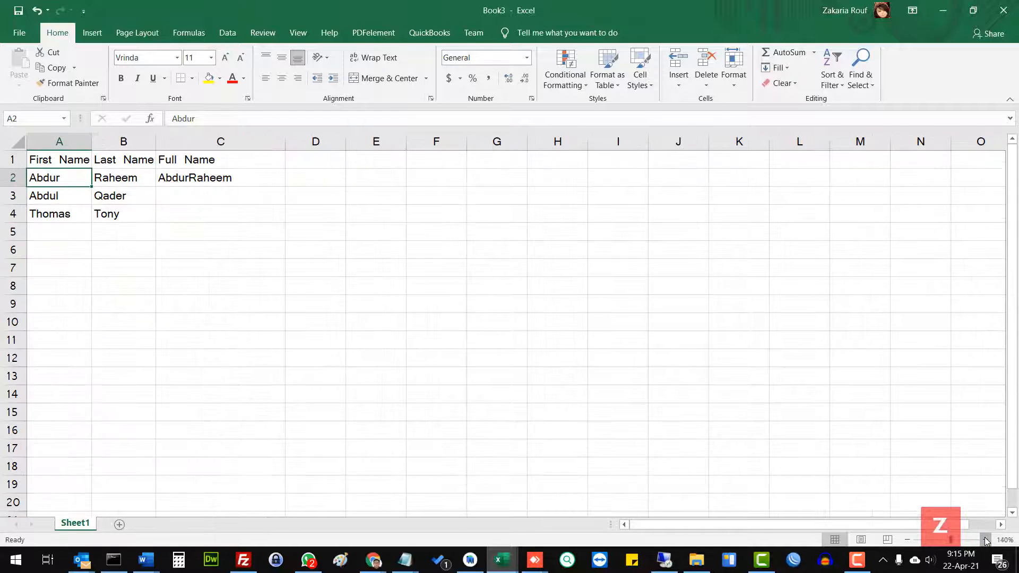
pyautogui.click(986, 539)
pyautogui.click(986, 539)
pyautogui.click(985, 539)
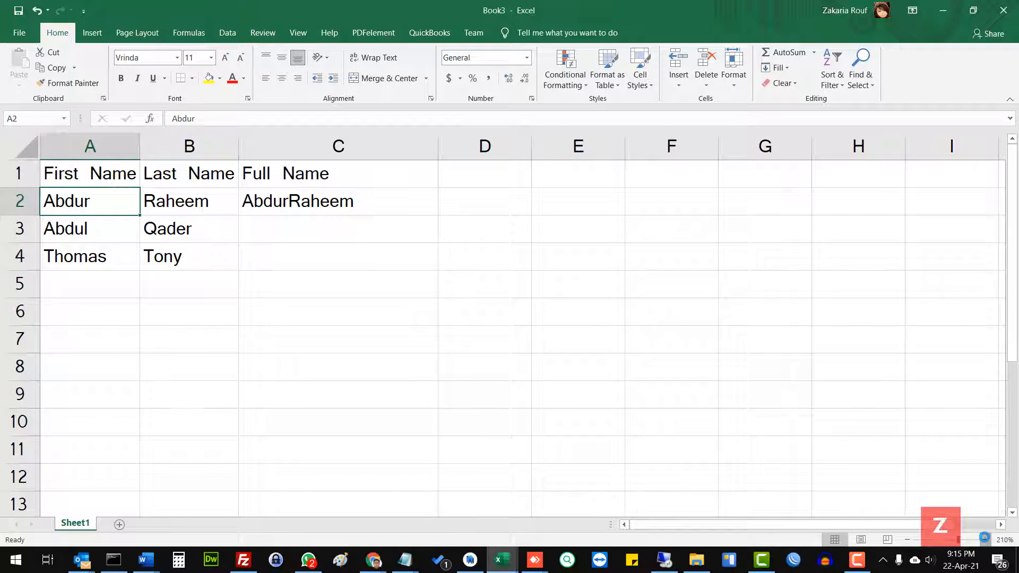
pyautogui.click(985, 539)
pyautogui.click(986, 539)
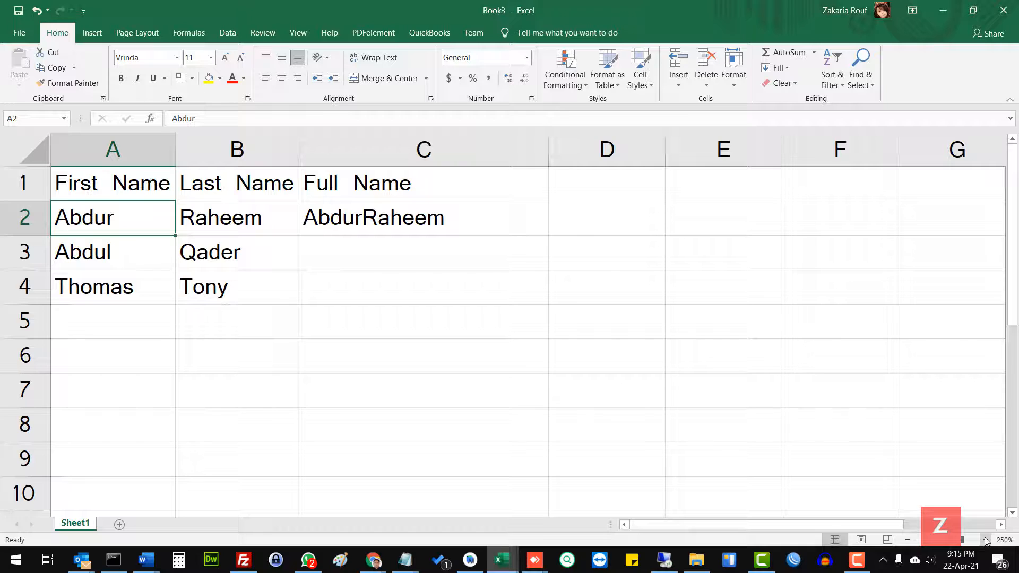
pyautogui.click(334, 220)
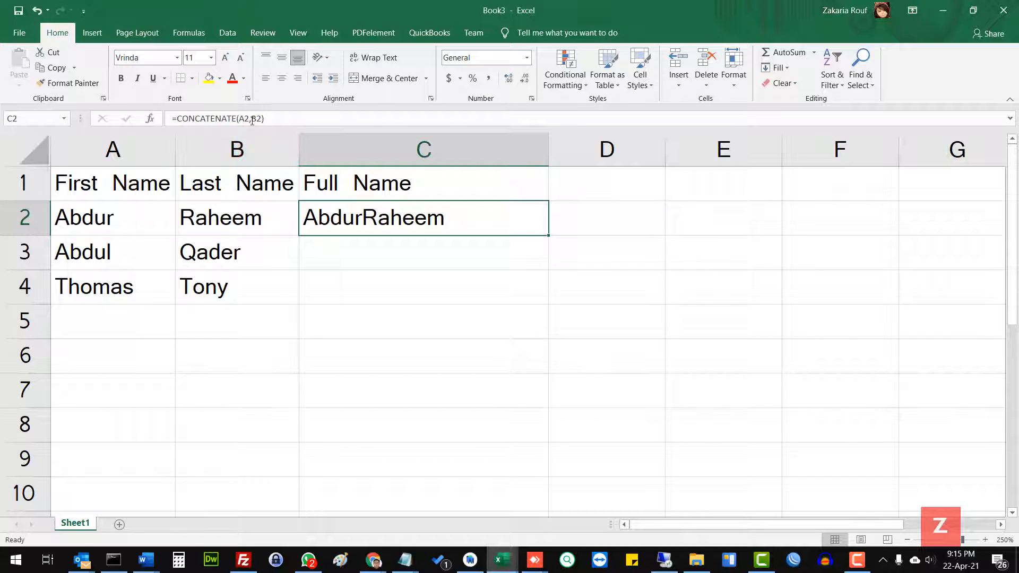
pyautogui.press('F2')
pyautogui.press('Left')
pyautogui.press('Left')
pyautogui.press('Left')
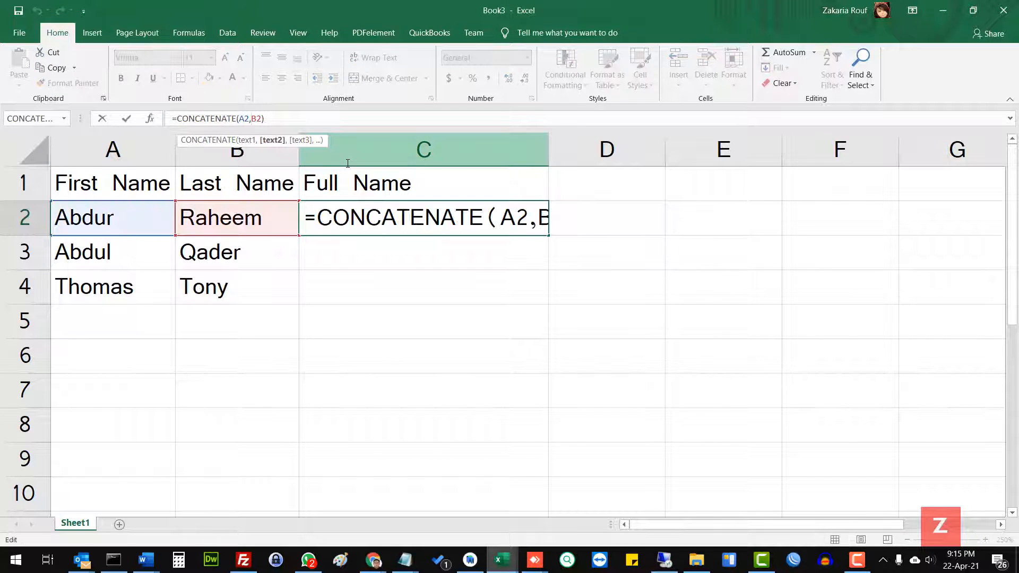
pyautogui.write('"')
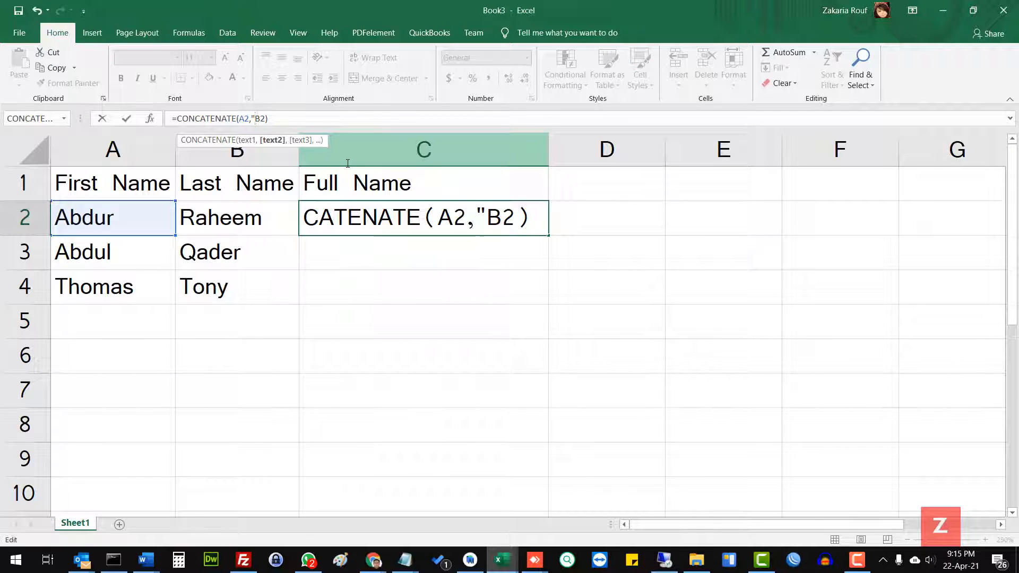
pyautogui.write('"')
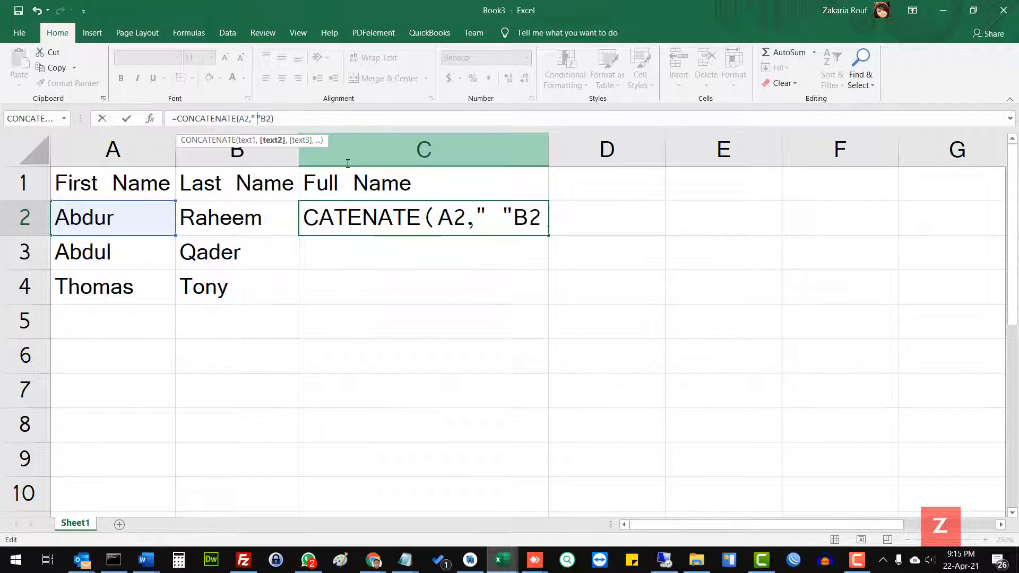
pyautogui.write(' ,')
pyautogui.press('Return')
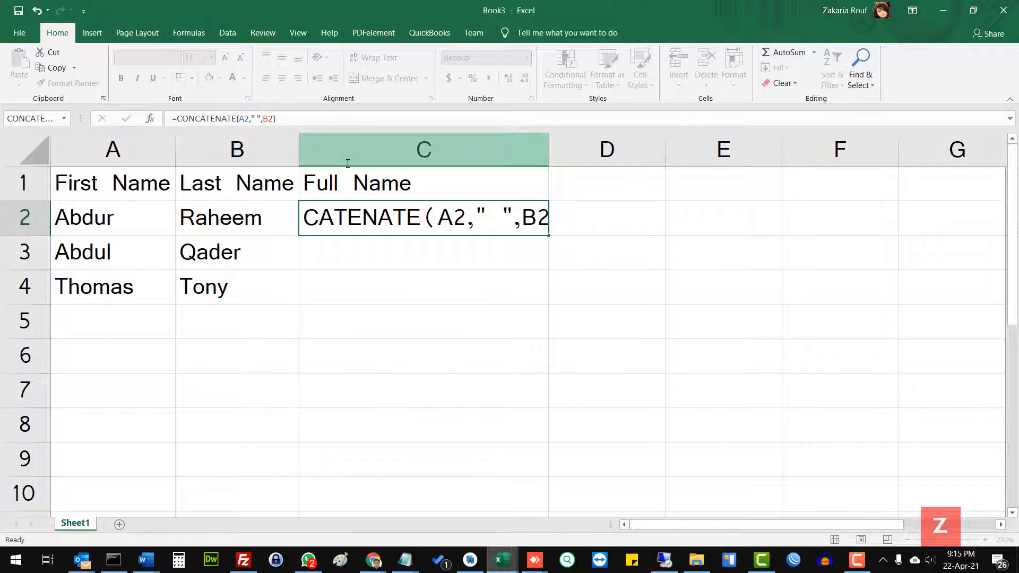
# Step: Fill the full name formula from C2 down to C4
pyautogui.click(381, 218)
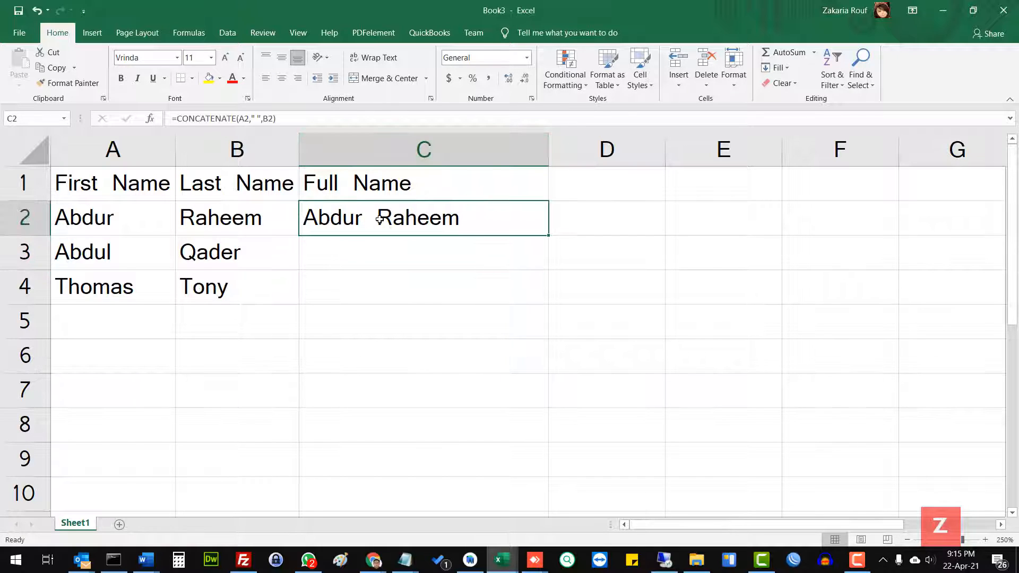
pyautogui.moveTo(548, 234); pyautogui.dragTo(539, 292)
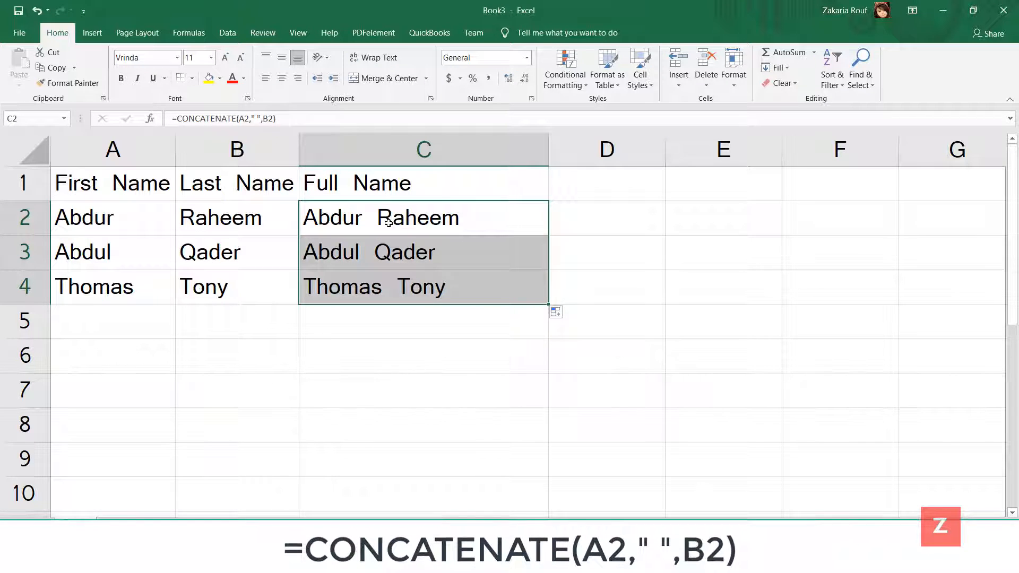
pyautogui.click(536, 216)
# Step: Join the first and last names in D2 with the ampersand formula =A2 & B2
pyautogui.click(585, 218)
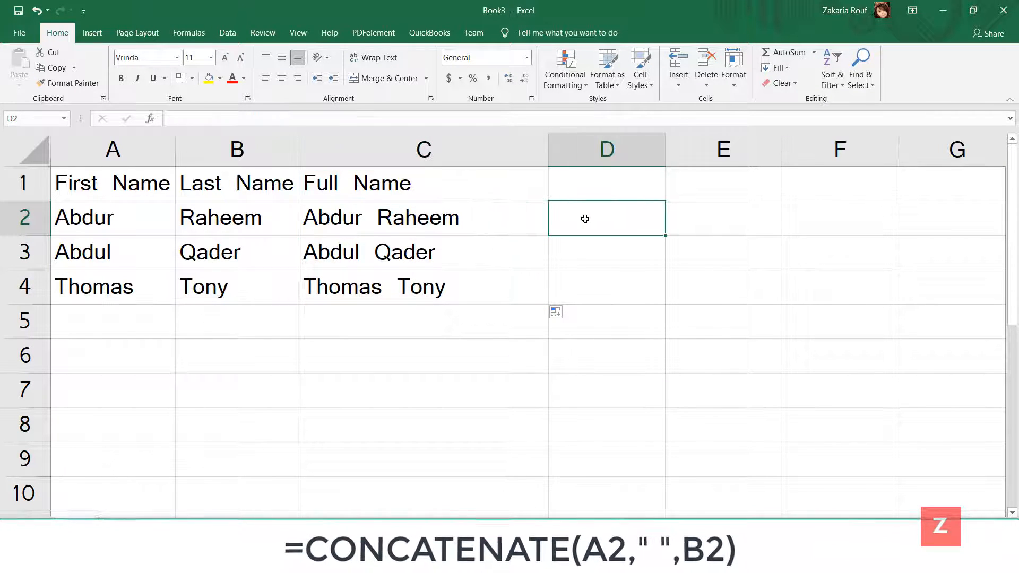
pyautogui.write('=')
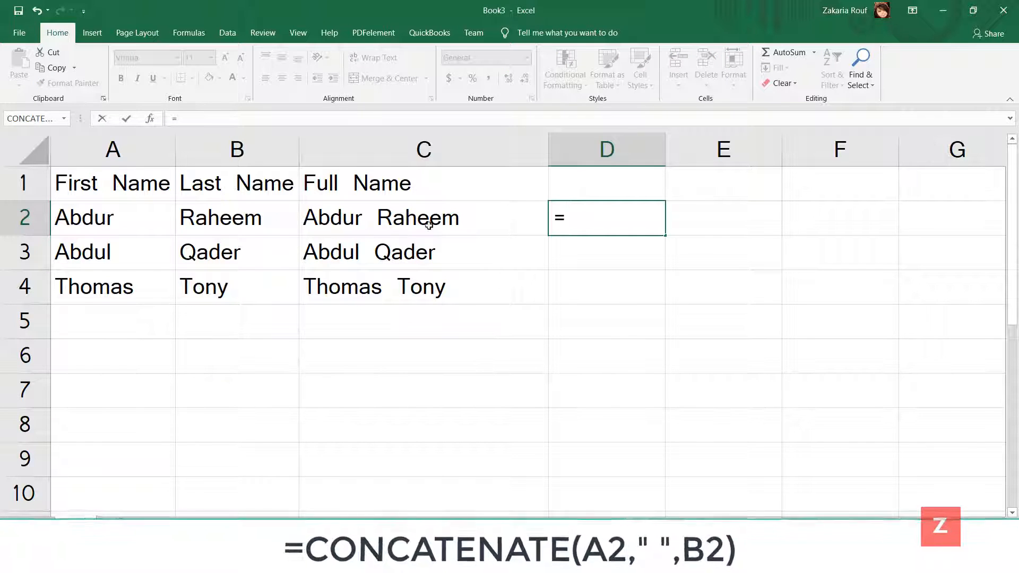
pyautogui.click(129, 225)
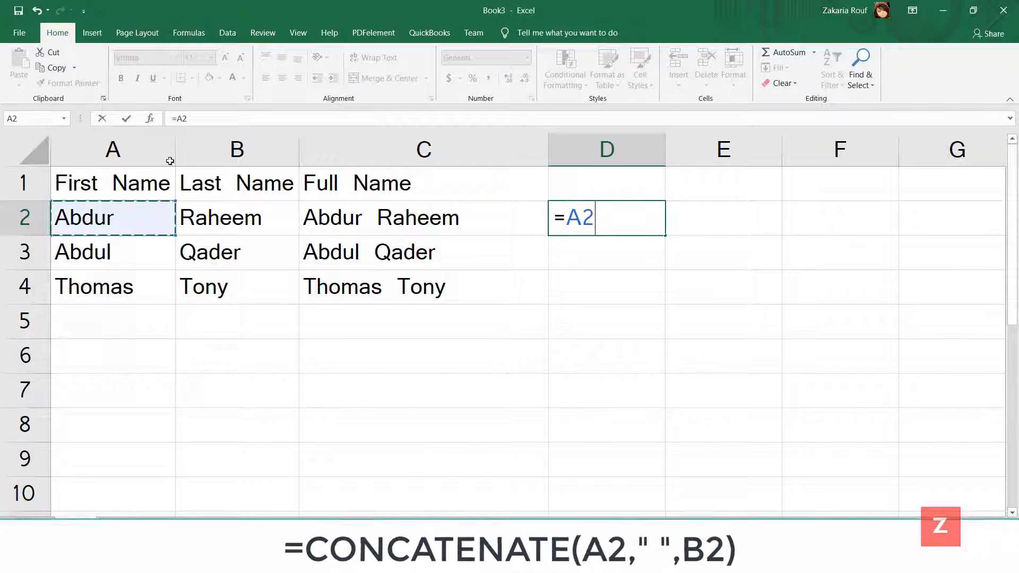
pyautogui.click(601, 212)
pyautogui.write('&')
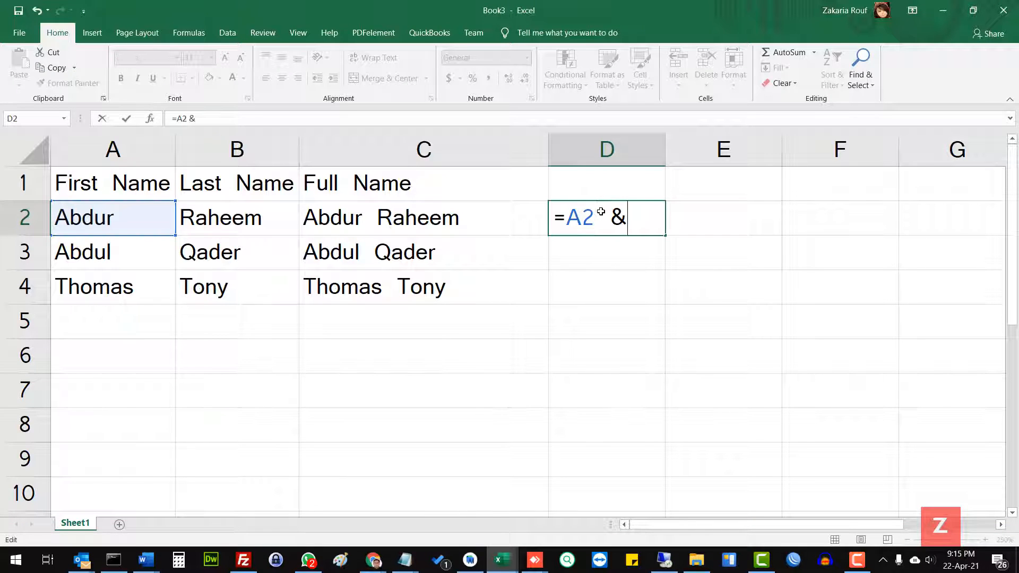
pyautogui.click(278, 222)
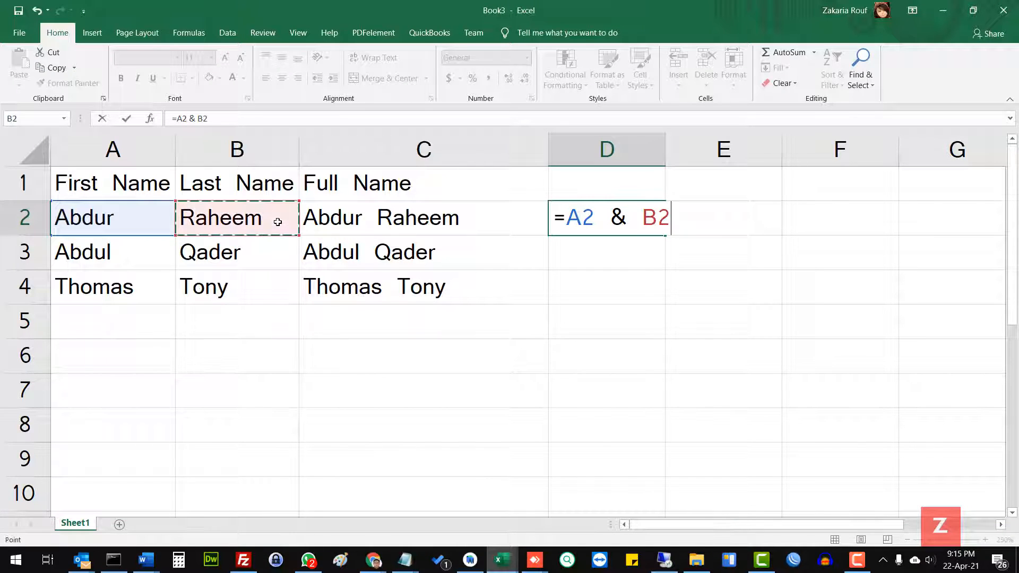
pyautogui.press('Return')
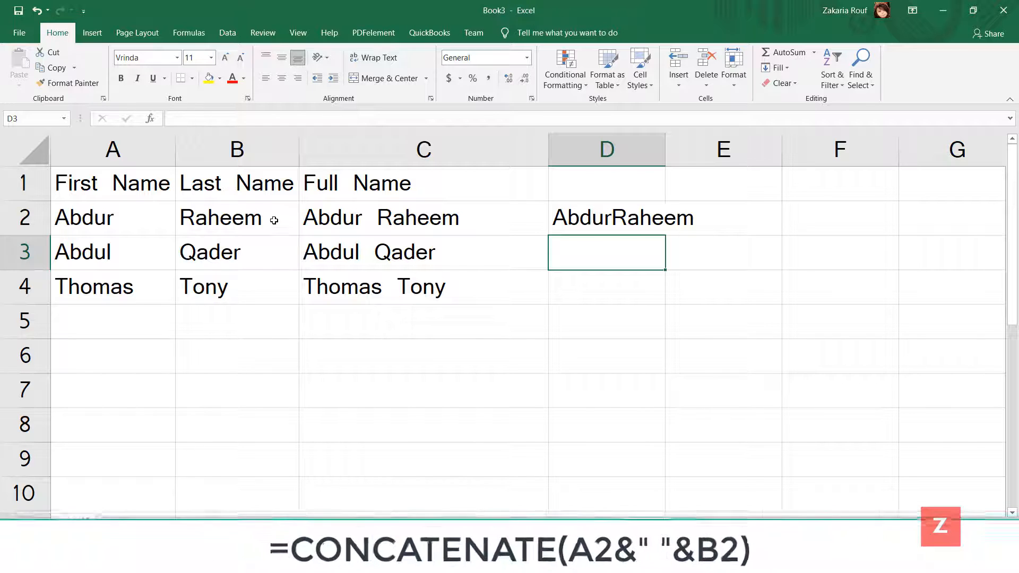
# Step: Add a space separator to the ampersand formula in D2, making it =A2 & " " & B2
pyautogui.click(274, 221)
pyautogui.click(593, 220)
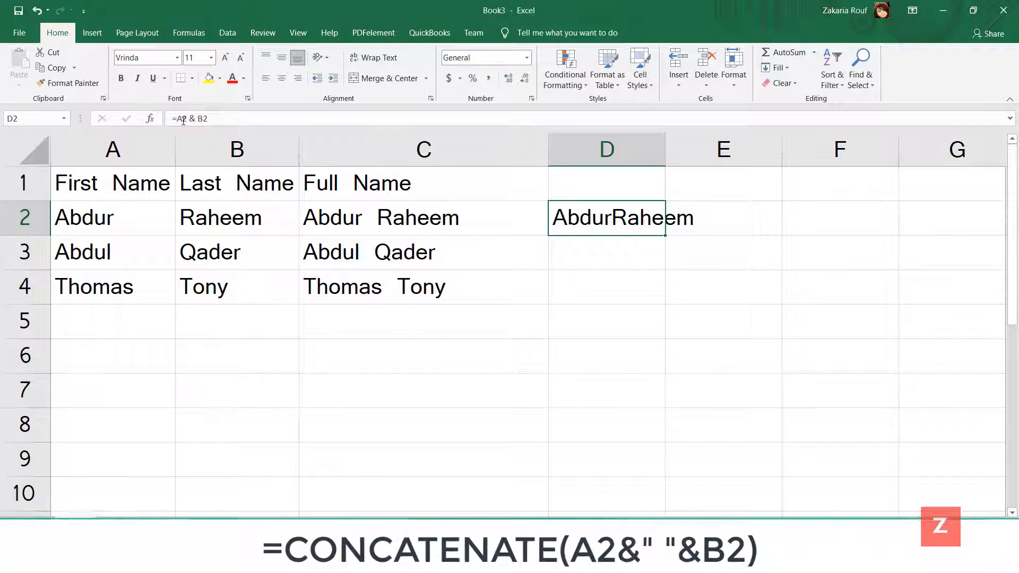
pyautogui.click(198, 117)
pyautogui.write('" "')
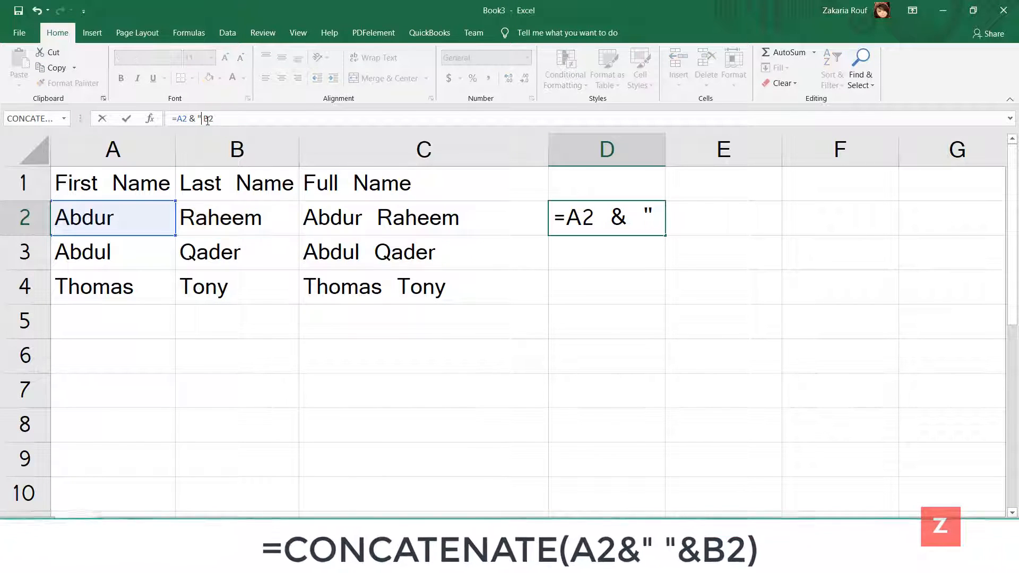
pyautogui.write(' &')
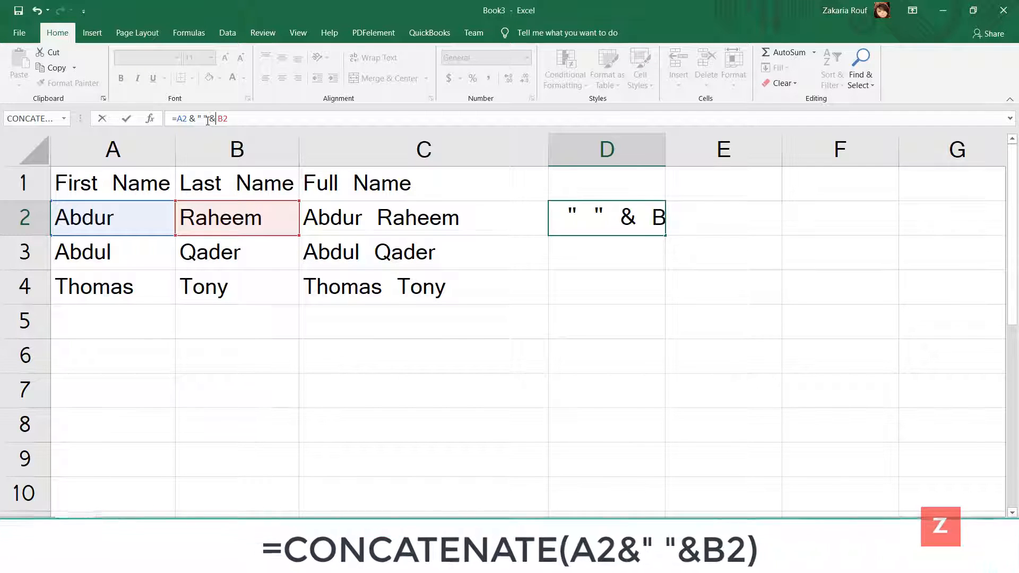
pyautogui.press('Return')
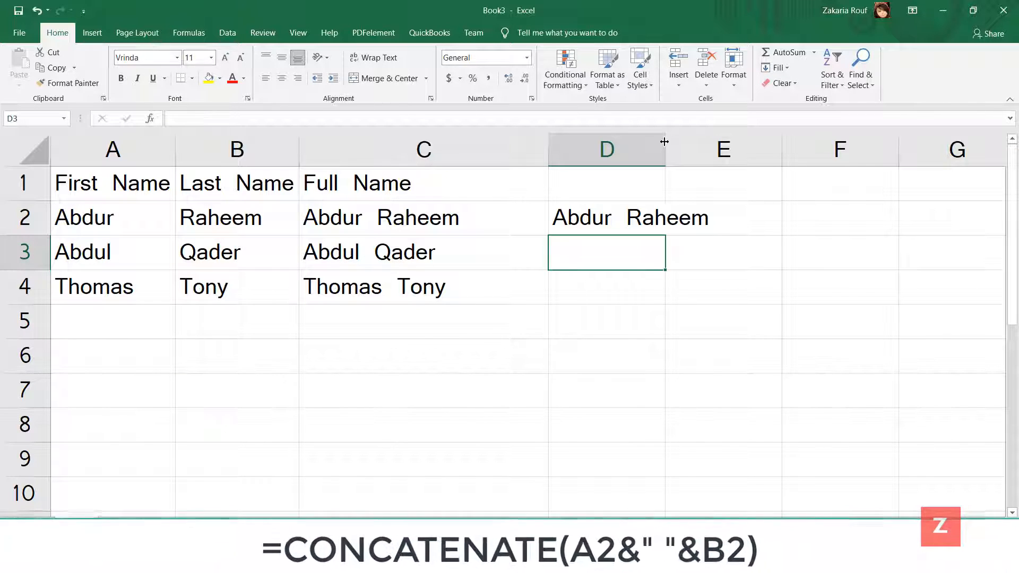
# Step: Widen column D so the joined name fits and enter the heading Full Name in D1
pyautogui.moveTo(665, 140); pyautogui.dragTo(758, 140)
pyautogui.doubleClick(645, 184)
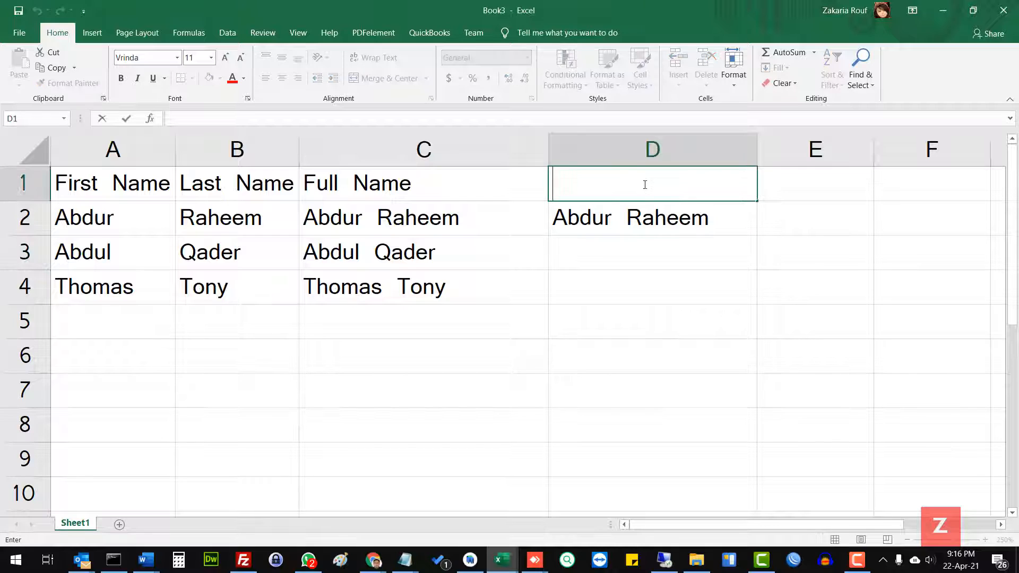
pyautogui.write('Full Name')
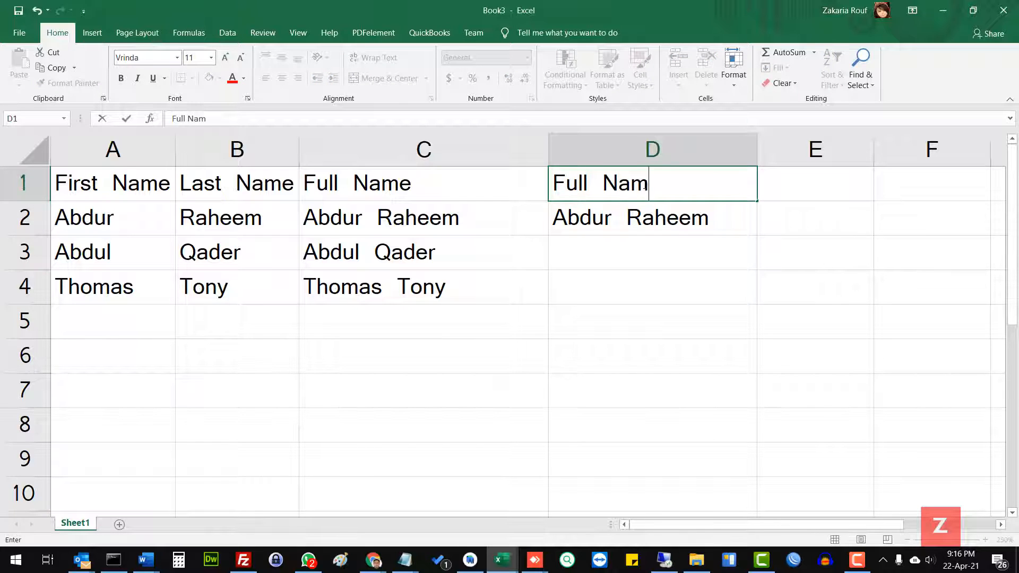
# Step: Fill the ampersand formula from D2 down to D4
pyautogui.click(641, 214)
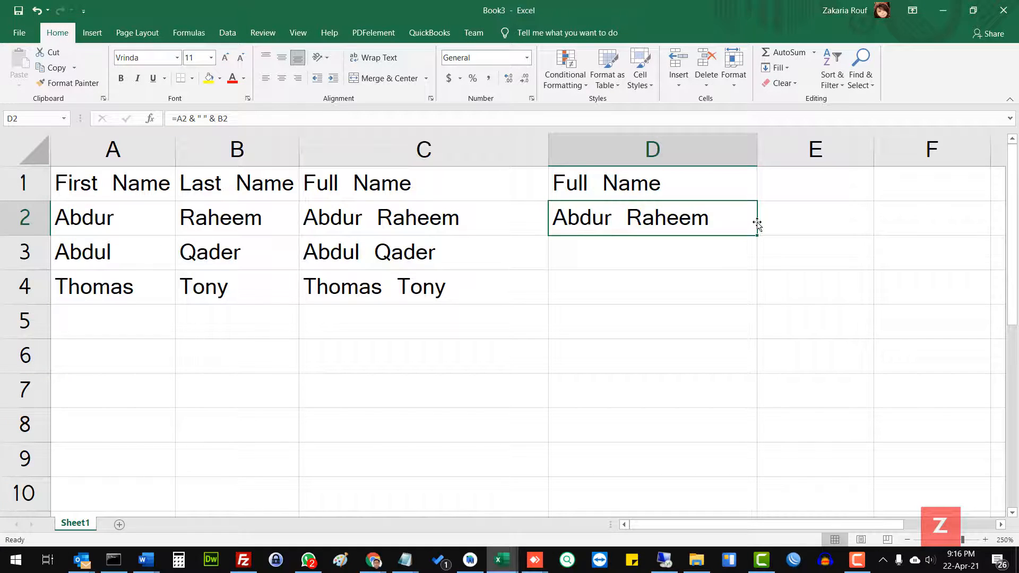
pyautogui.moveTo(757, 235); pyautogui.dragTo(750, 289)
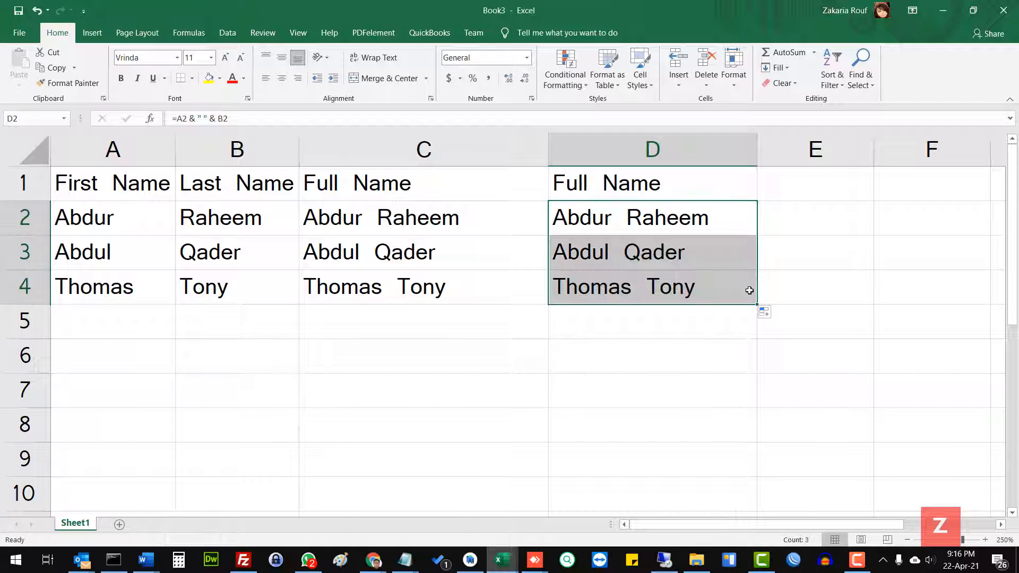
# Step: Enter Apple, Banana and Grapes in cells A6, B6 and C6
pyautogui.click(117, 358)
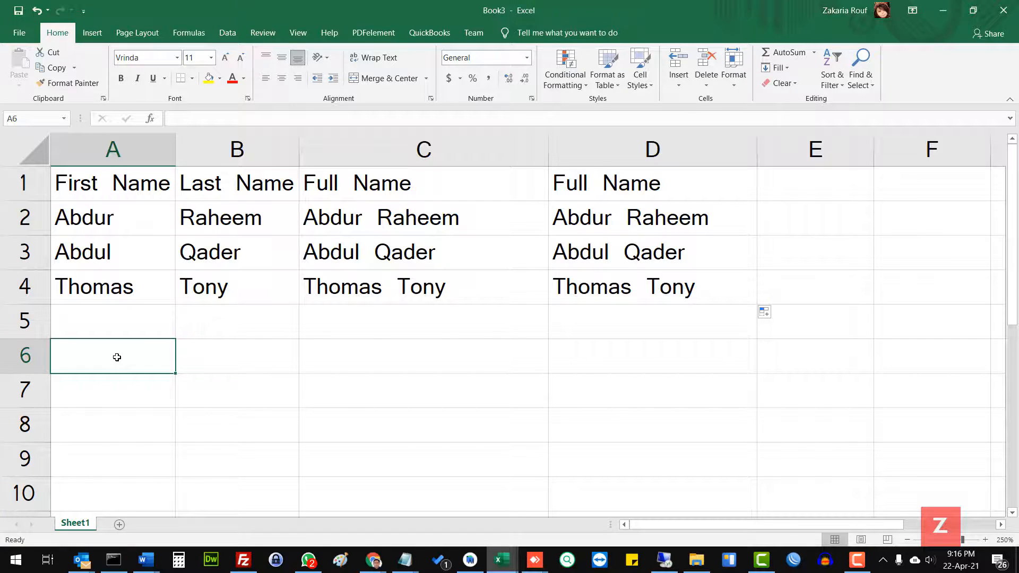
pyautogui.write('Apple')
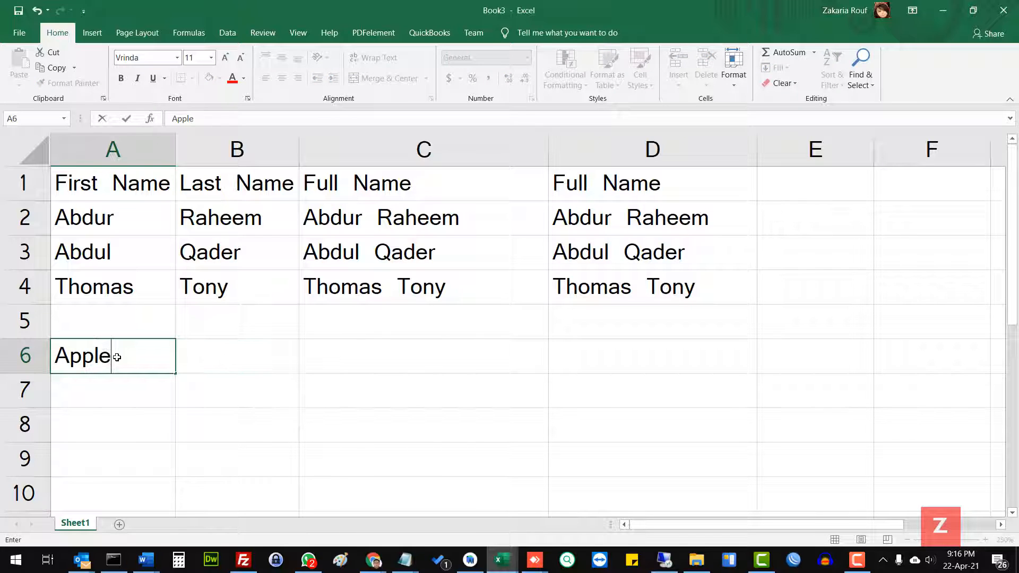
pyautogui.press('Tab')
pyautogui.write('Banana')
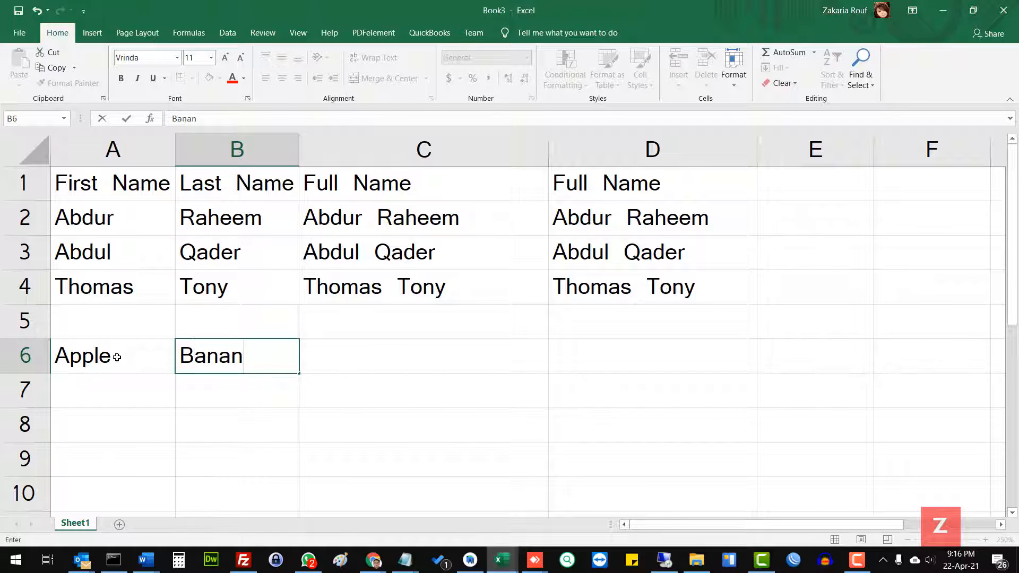
pyautogui.press('Tab')
pyautogui.write('Grapes')
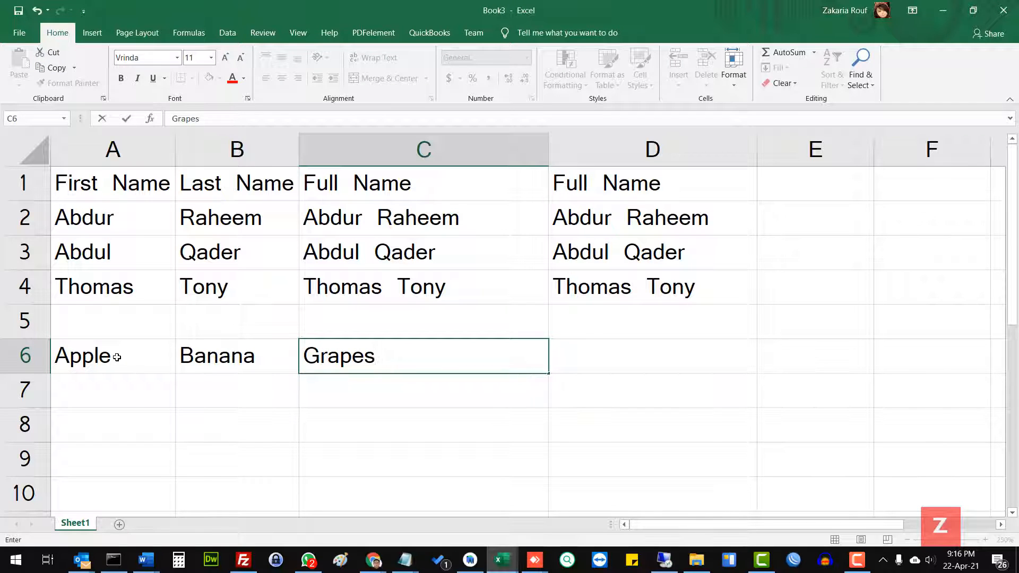
# Step: Join the three fruit names in D6 with the formula =A6 & B6 & C6
pyautogui.press('Tab')
pyautogui.write('=')
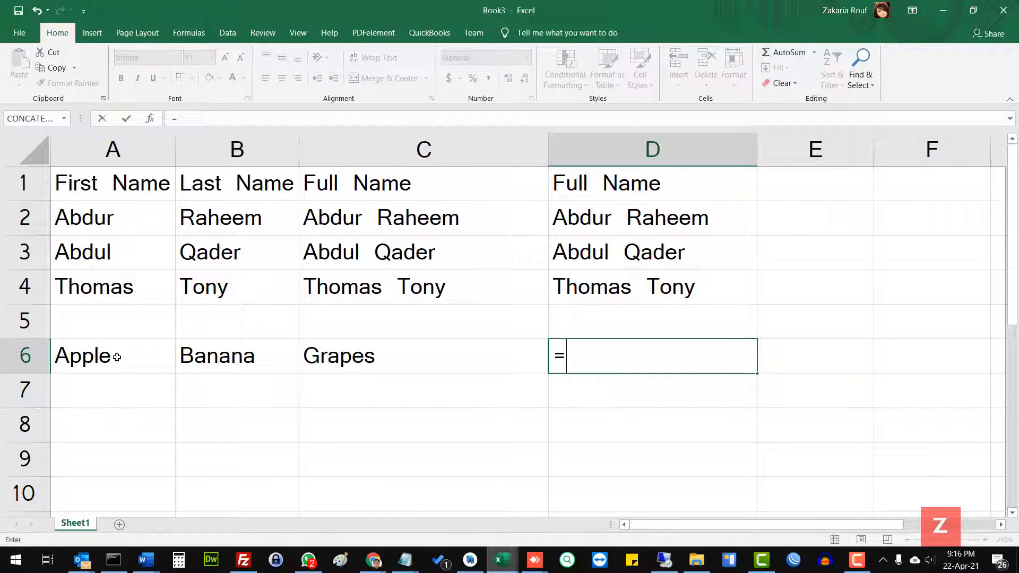
pyautogui.click(109, 359)
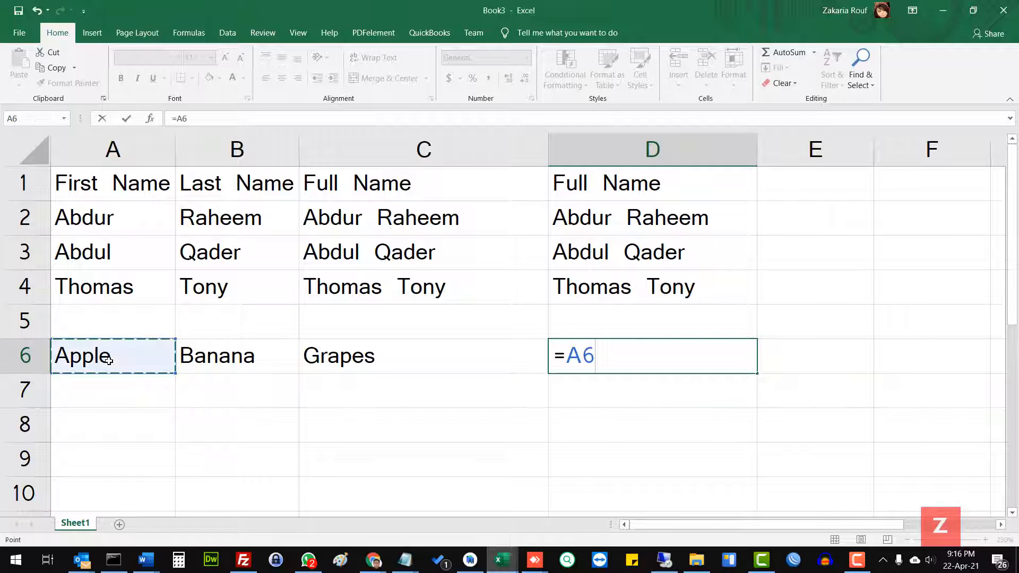
pyautogui.write('&')
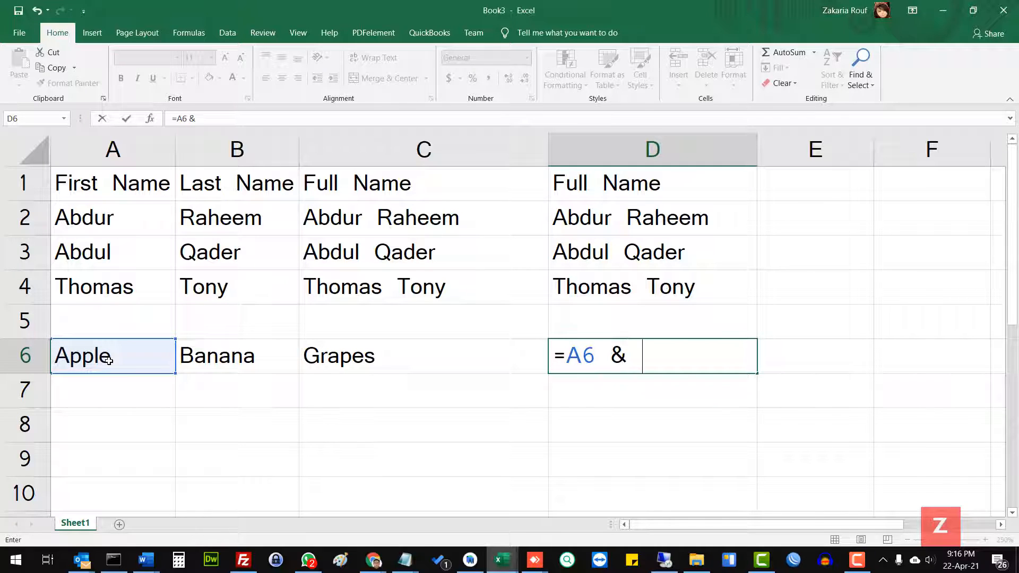
pyautogui.click(219, 365)
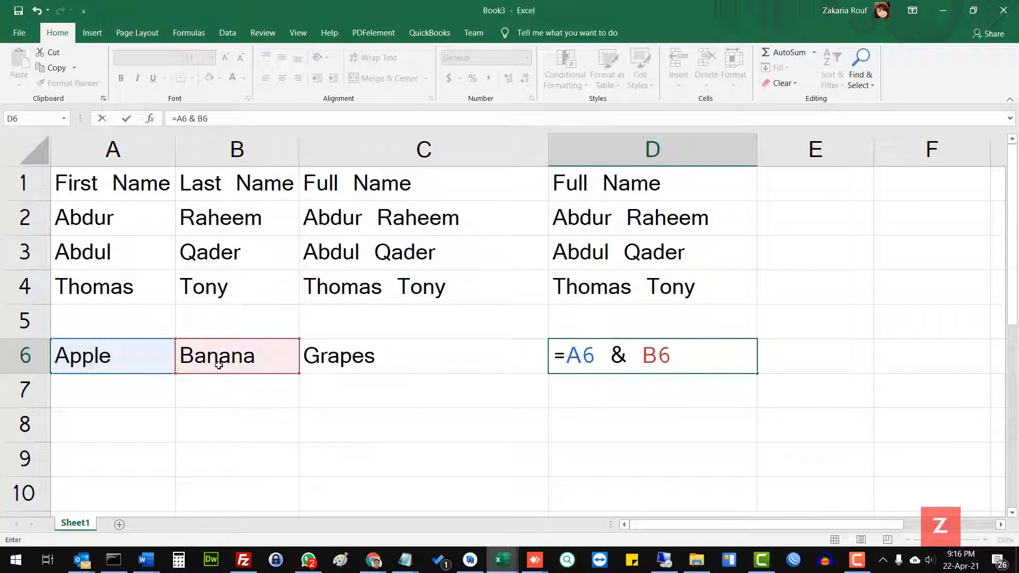
pyautogui.write('&')
pyautogui.click(327, 355)
pyautogui.press('Return')
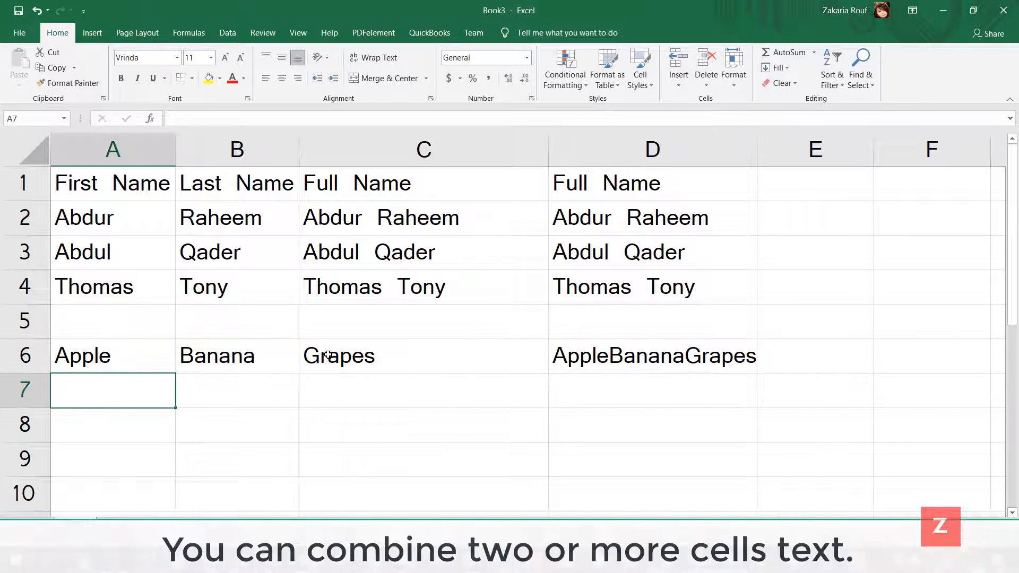
# Step: Insert a space separator between A6 and B6 in the D6 formula, making it =A6 & " " & B6 & C6
pyautogui.click(576, 361)
pyautogui.click(196, 119)
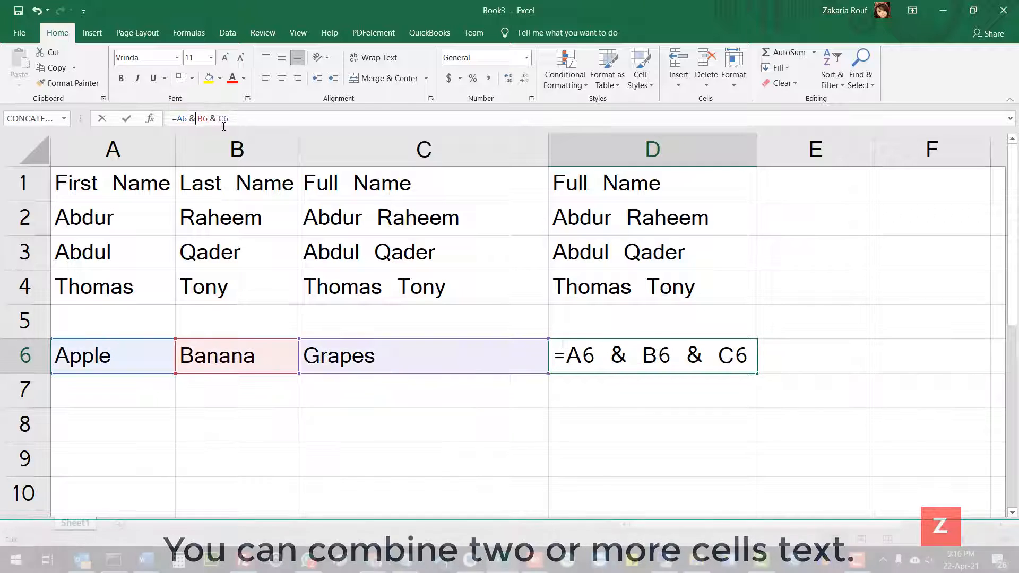
pyautogui.write('" "')
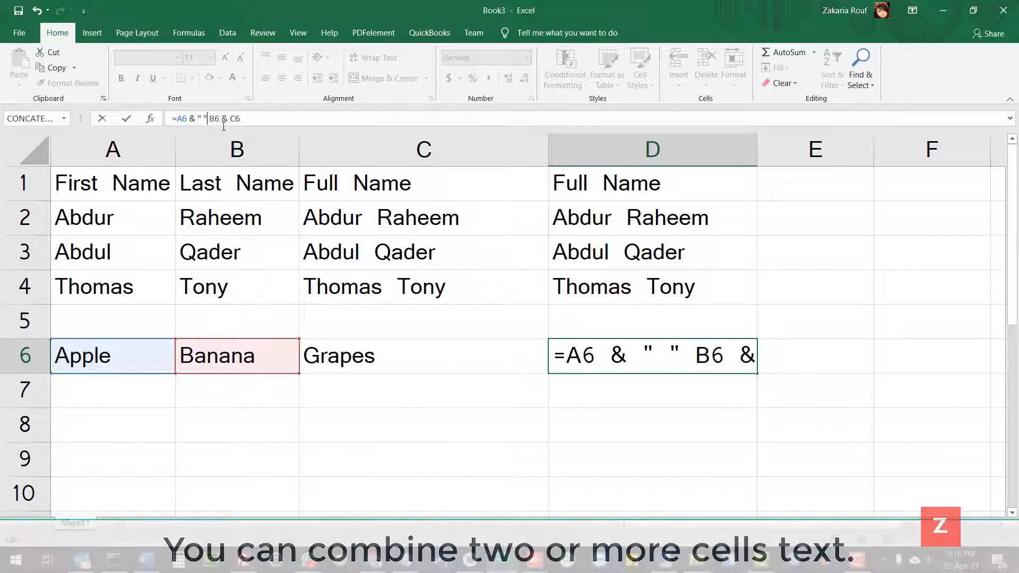
pyautogui.press('Right')
pyautogui.press('Right')
pyautogui.press('Right')
pyautogui.press('Left')
pyautogui.press('Left')
pyautogui.write('&')
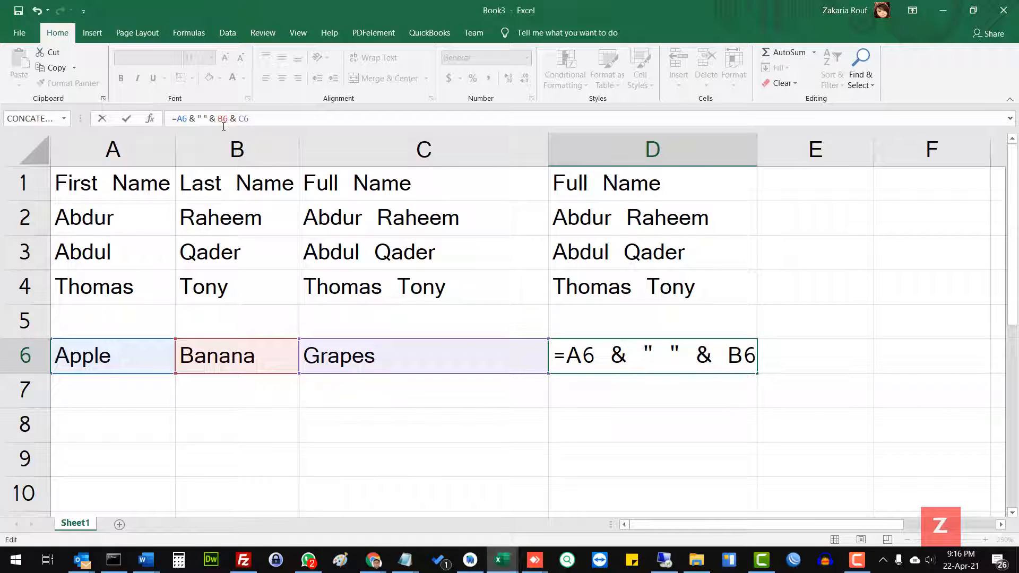
# Step: Insert another space separator between B6 and C6 in the D6 formula, and widen column D to fit the joined text
pyautogui.press('Right')
pyautogui.press('Right')
pyautogui.press('Right')
pyautogui.press('Right')
pyautogui.press('Right')
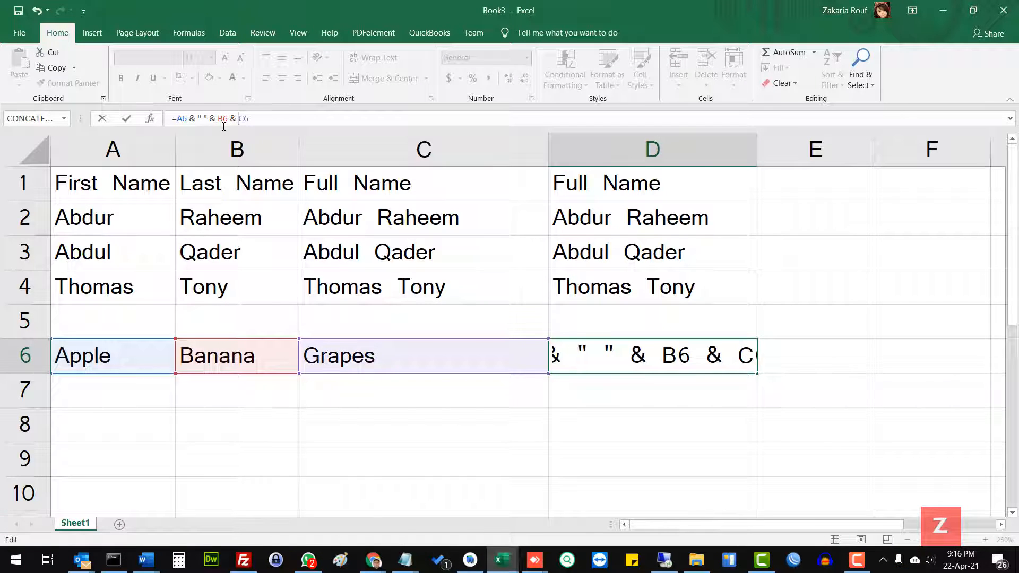
pyautogui.write('" " &')
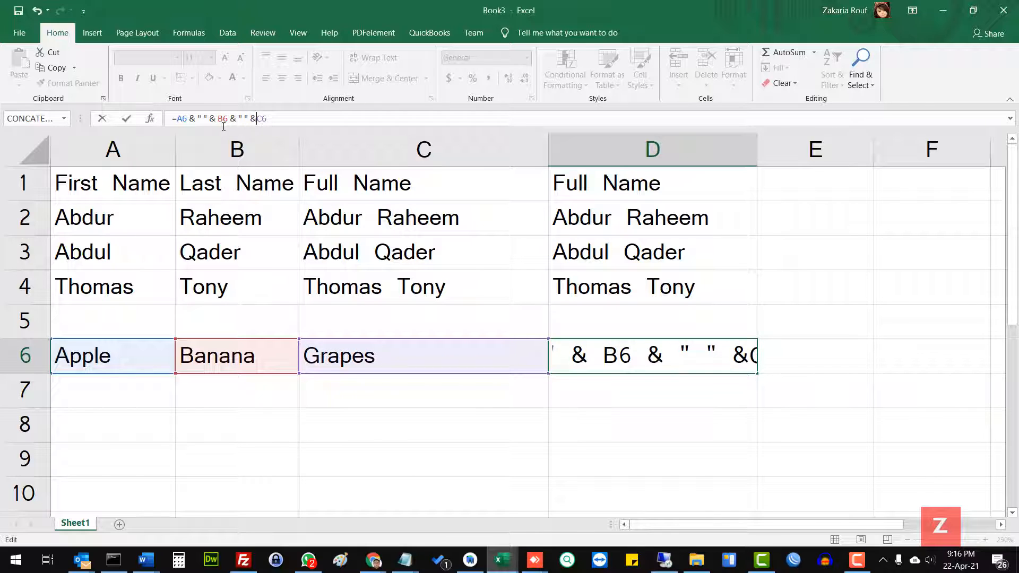
pyautogui.press('Return')
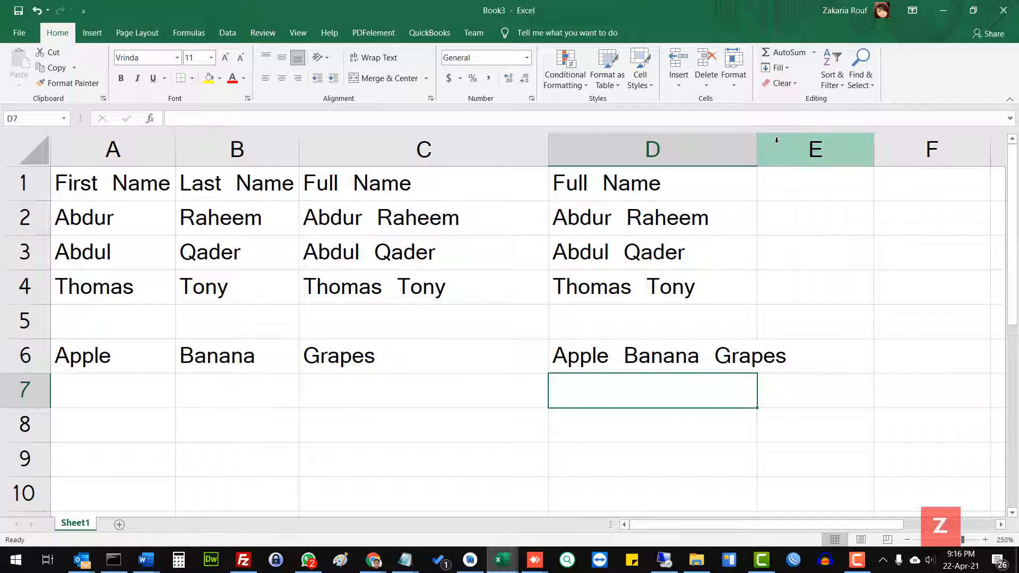
pyautogui.moveTo(751, 147); pyautogui.dragTo(793, 149)
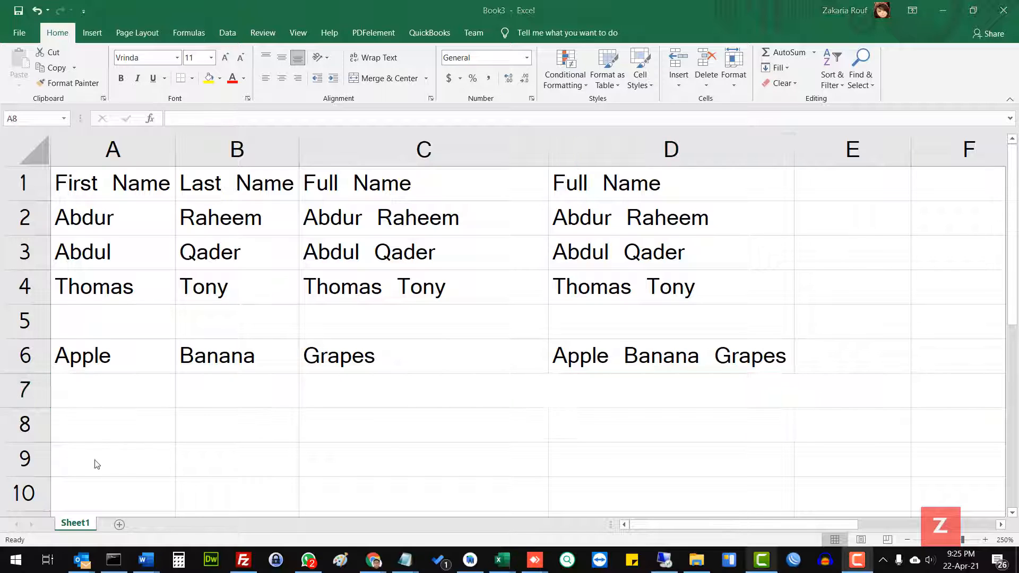
# Step: Begin a formula in A9 with the text "Today is " followed by the ampersand operator
pyautogui.click(113, 460)
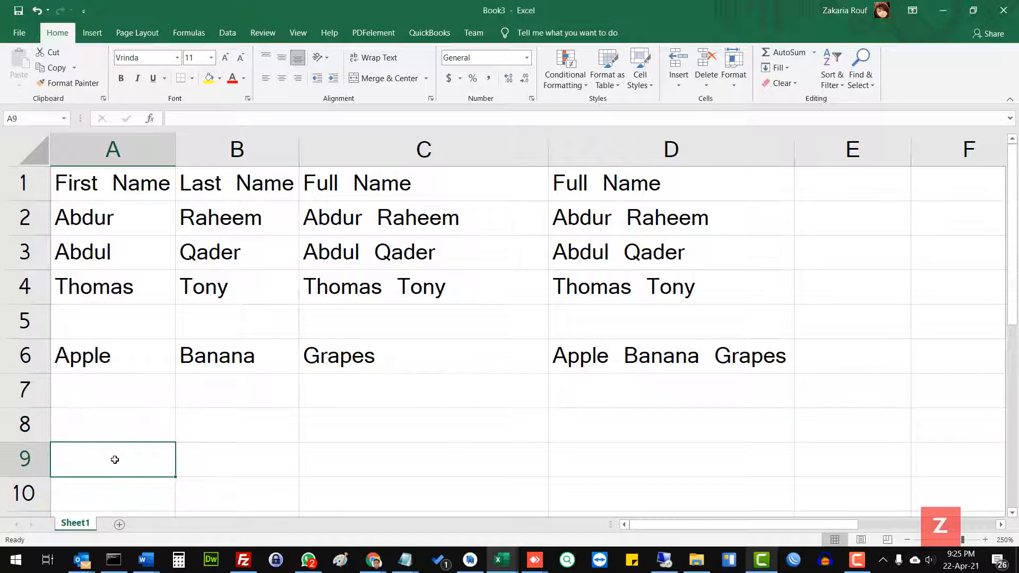
pyautogui.write('=')
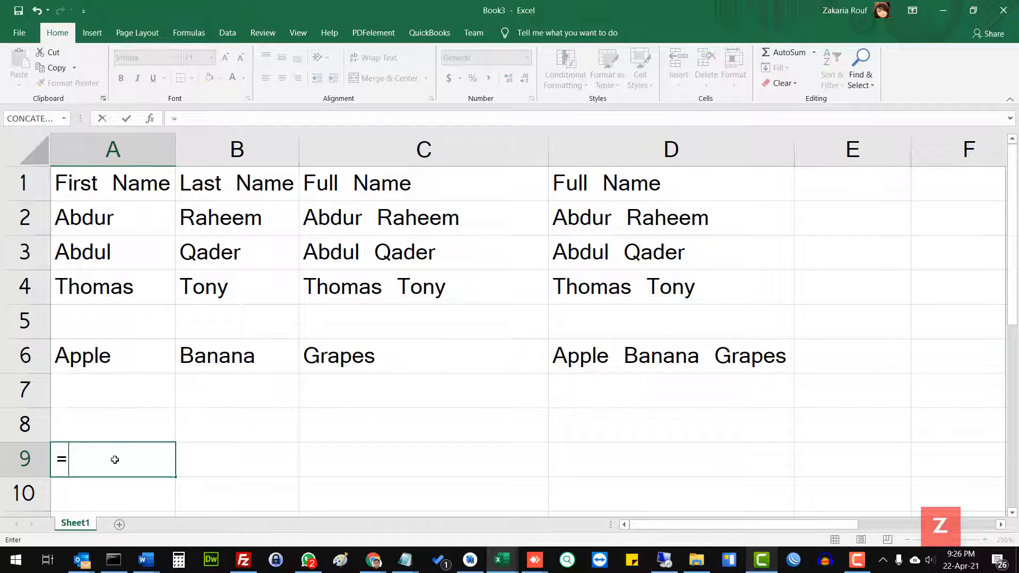
pyautogui.write('"Today is ')
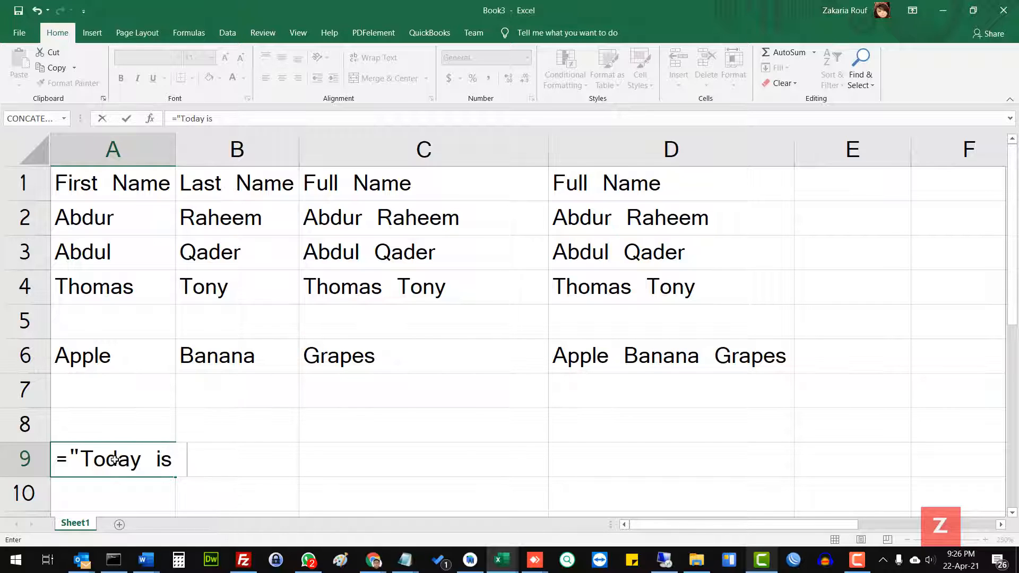
pyautogui.write('" &9:9')
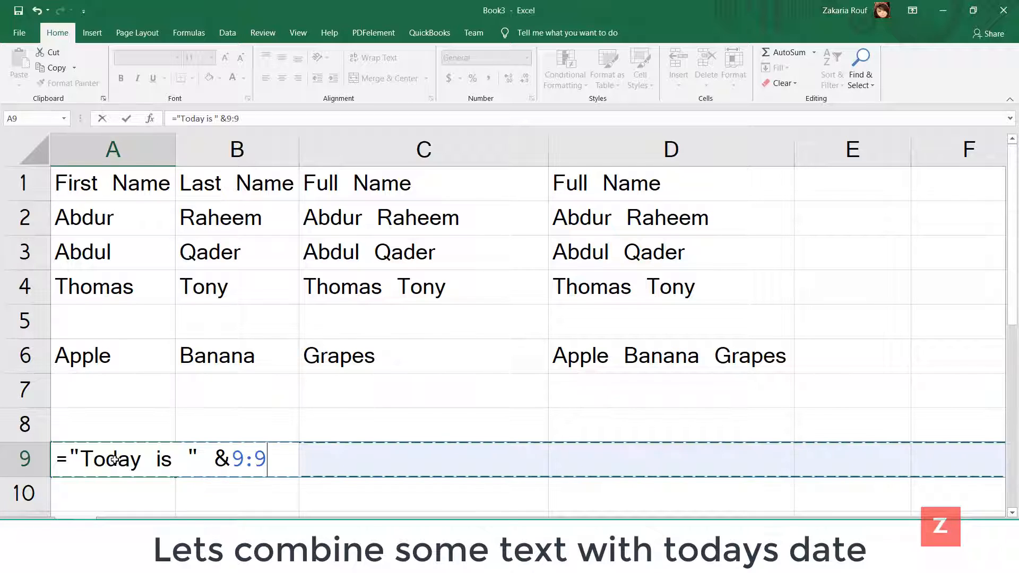
pyautogui.press('BackSpace')
pyautogui.press('BackSpace')
pyautogui.press('BackSpace')
# Step: Complete the A9 formula with TEXT(TODAY(),"mm/dd/yy") to append today's date to the text
pyautogui.write('TE')
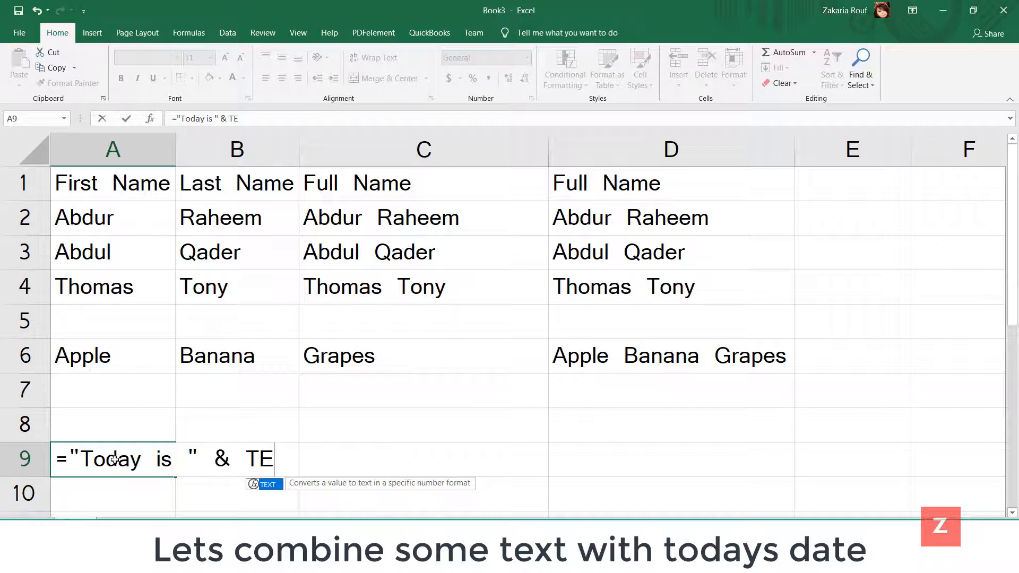
pyautogui.press('Tab')
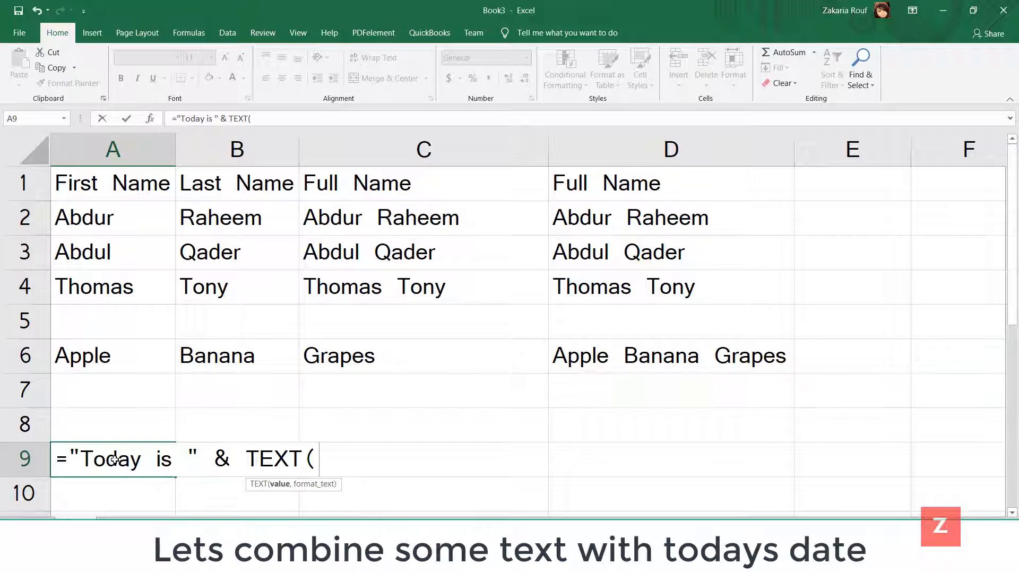
pyautogui.write('TOD')
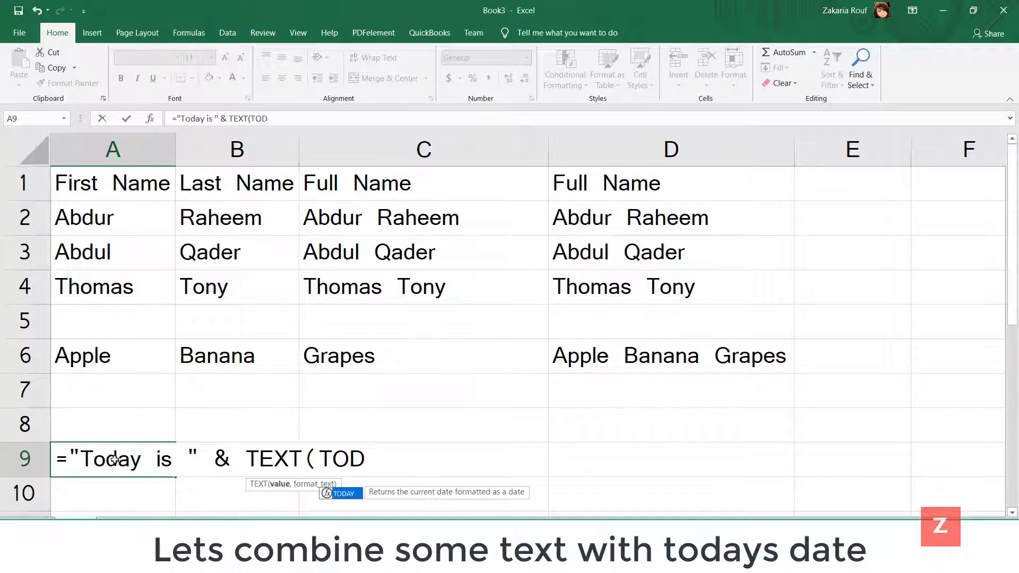
pyautogui.write('AY(),')
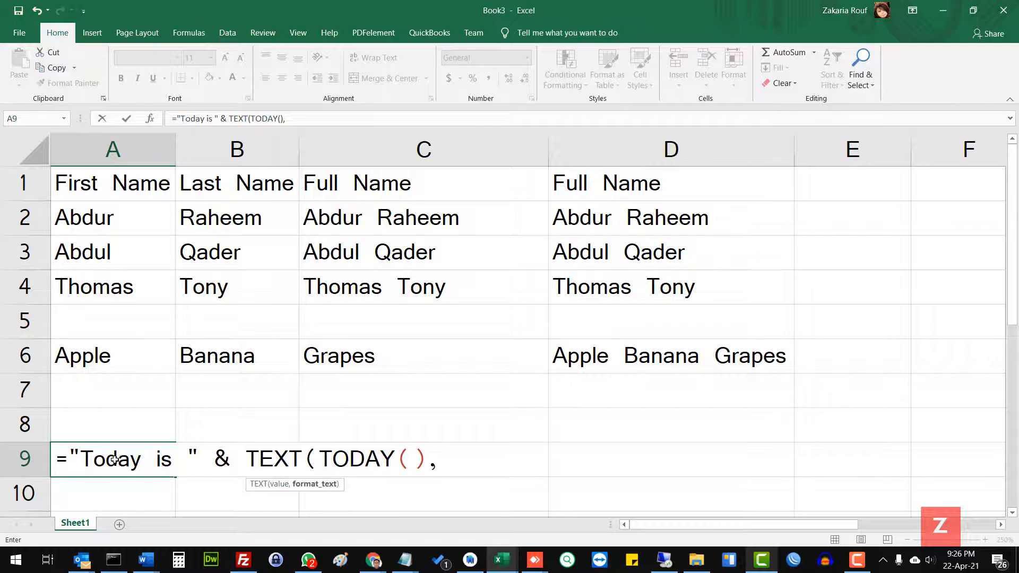
pyautogui.write('"mm/dd/yy")')
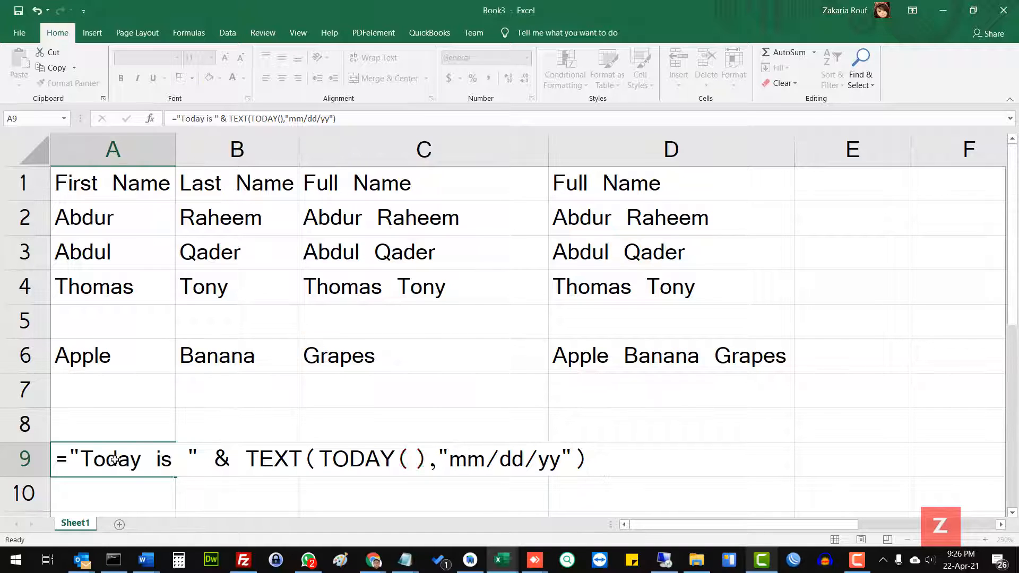
pyautogui.press('Return')
pyautogui.click(91, 457)
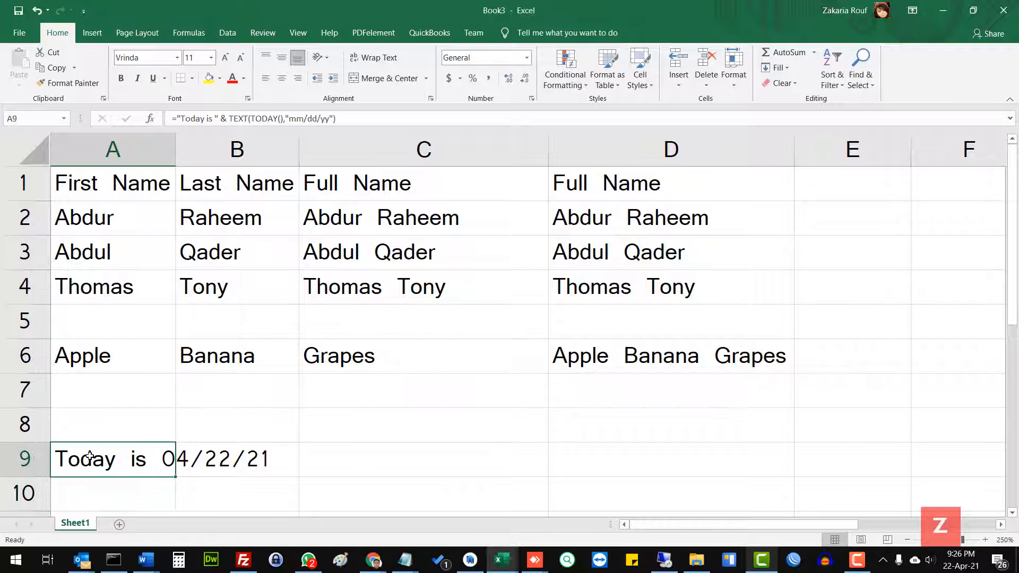